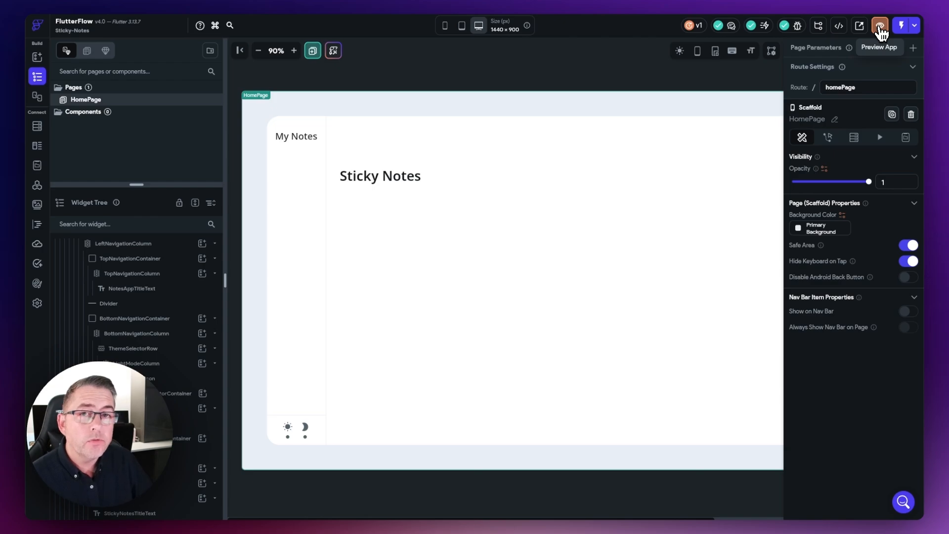
Step: Open the Sticky Notes homepage in Preview mode and show its Known Issues list
left_click(880, 33)
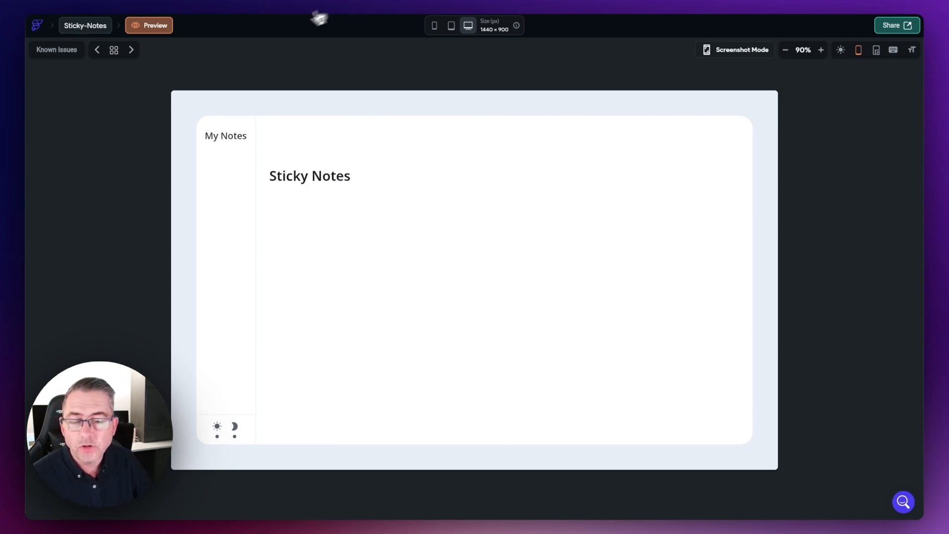
left_click(57, 58)
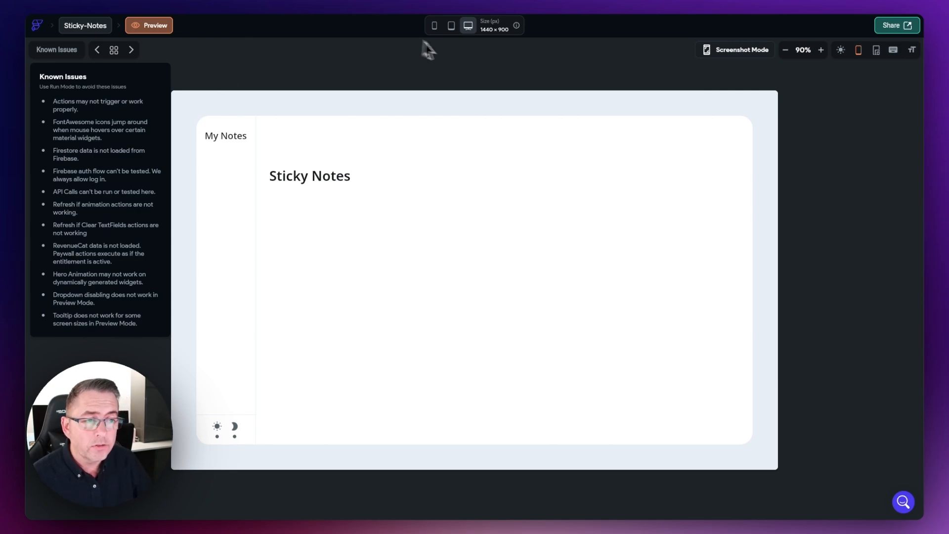
Step: Check the preview at tablet, then phone size, then restore the 1440 × 900 desktop size
left_click(453, 28)
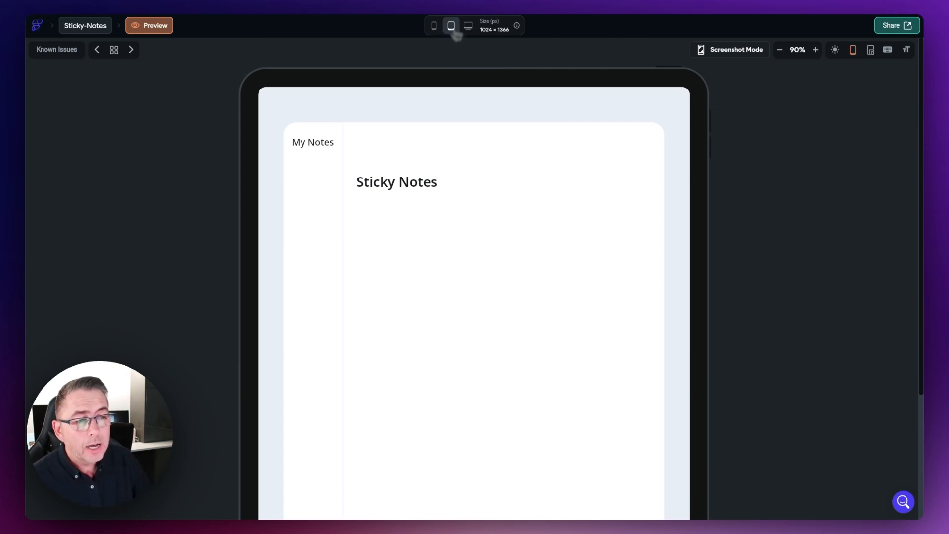
left_click(435, 27)
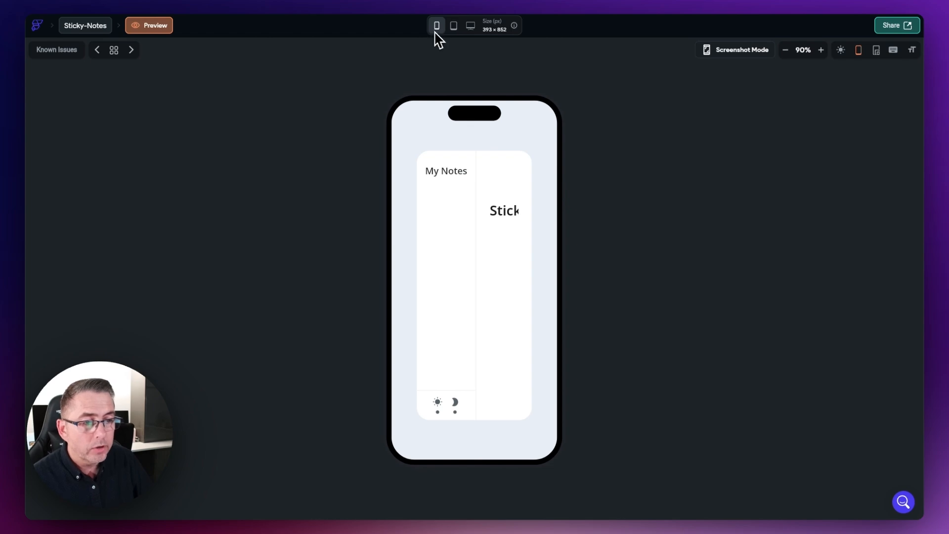
left_click(470, 29)
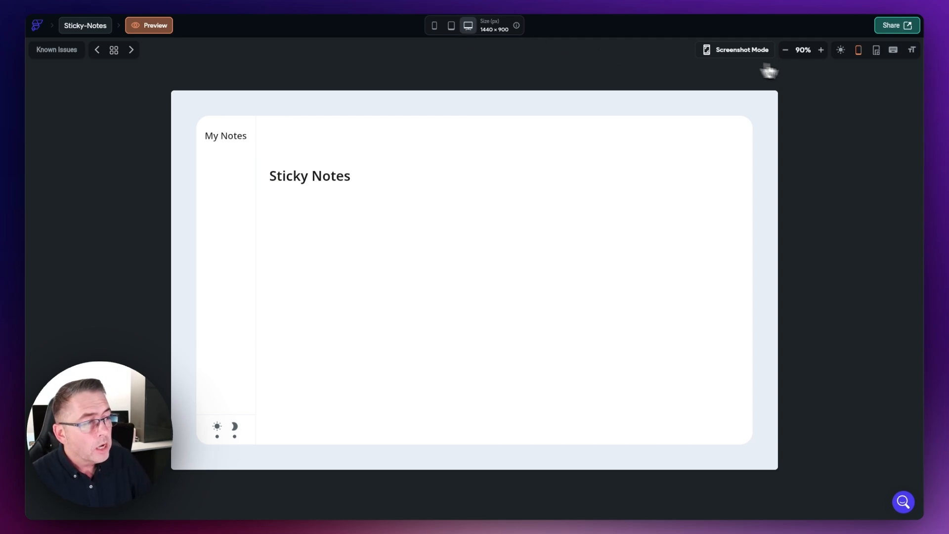
Step: Switch the preview to dark mode and narrow it to 1104 × 900 with the resize handles
left_click(840, 51)
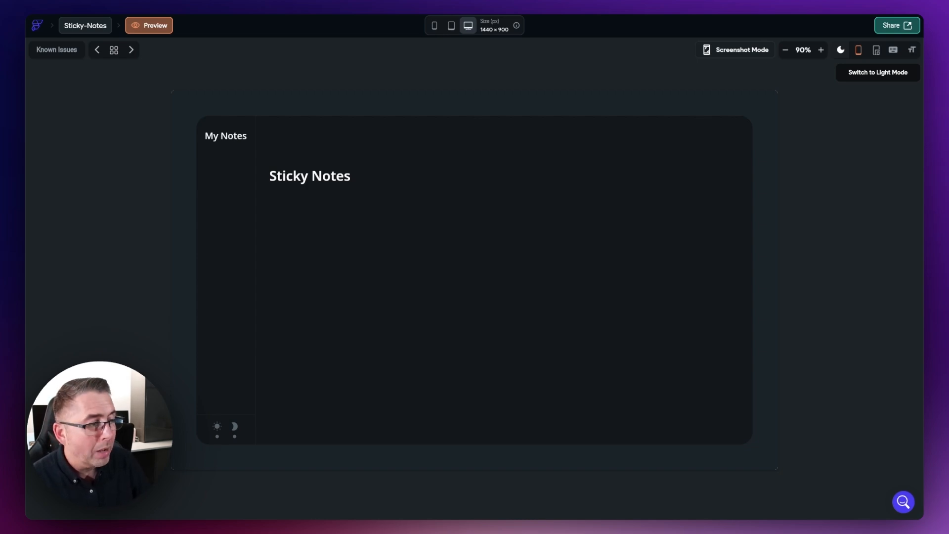
left_click(877, 57)
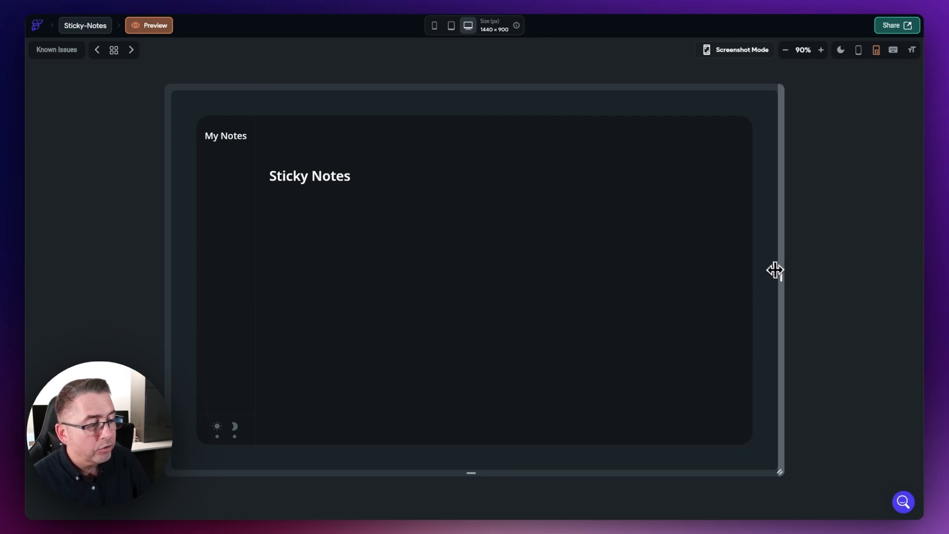
left_click_drag(782, 272, 733, 265)
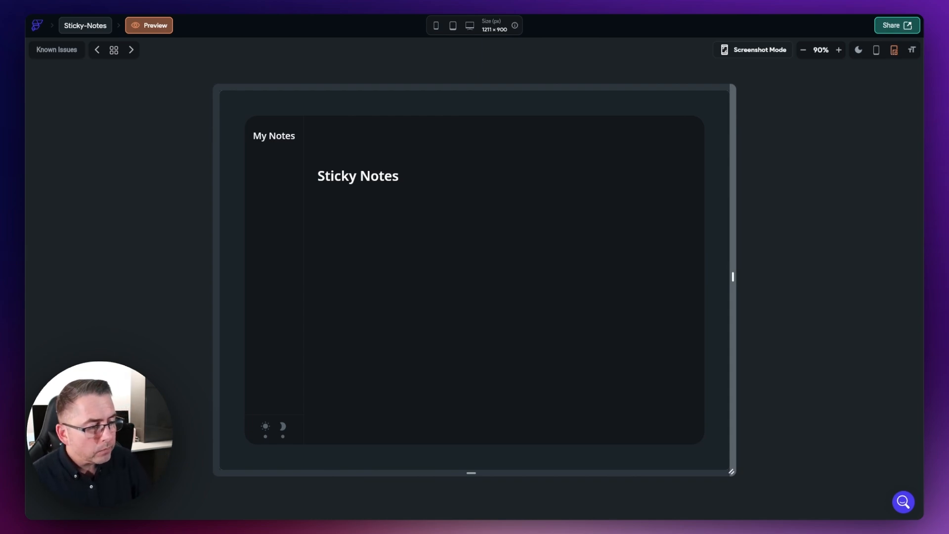
left_click_drag(732, 270, 718, 250)
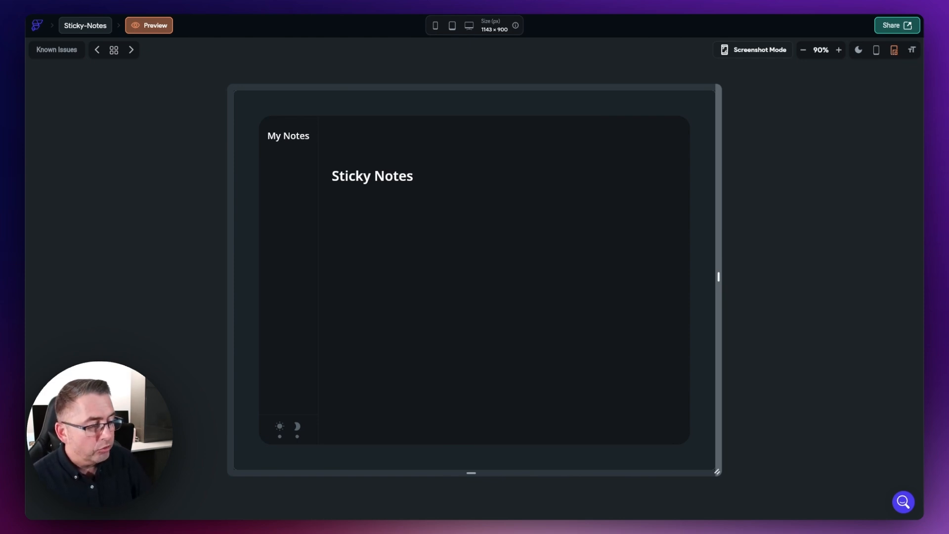
mouse_move(720, 250)
left_mouse_down()
mouse_move(826, 248)
mouse_move(712, 242)
left_mouse_up()
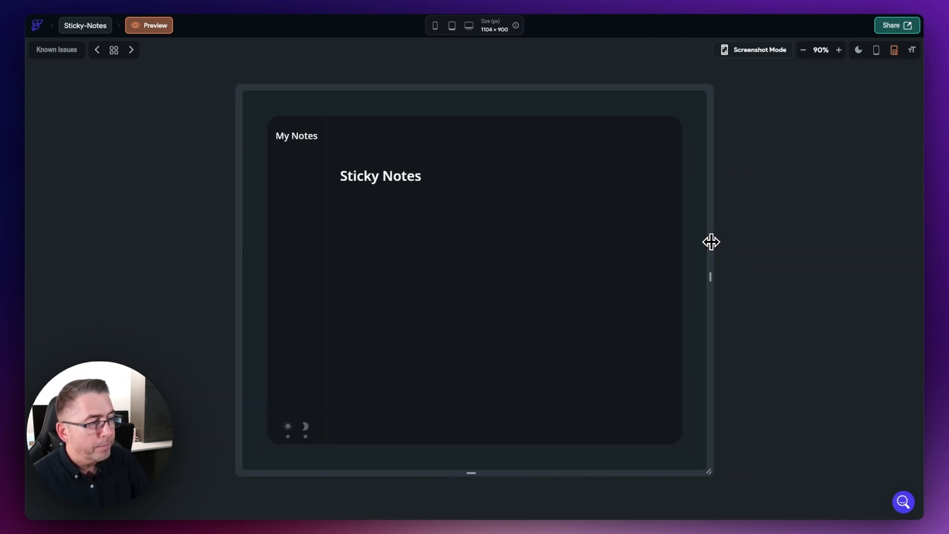
left_click(895, 52)
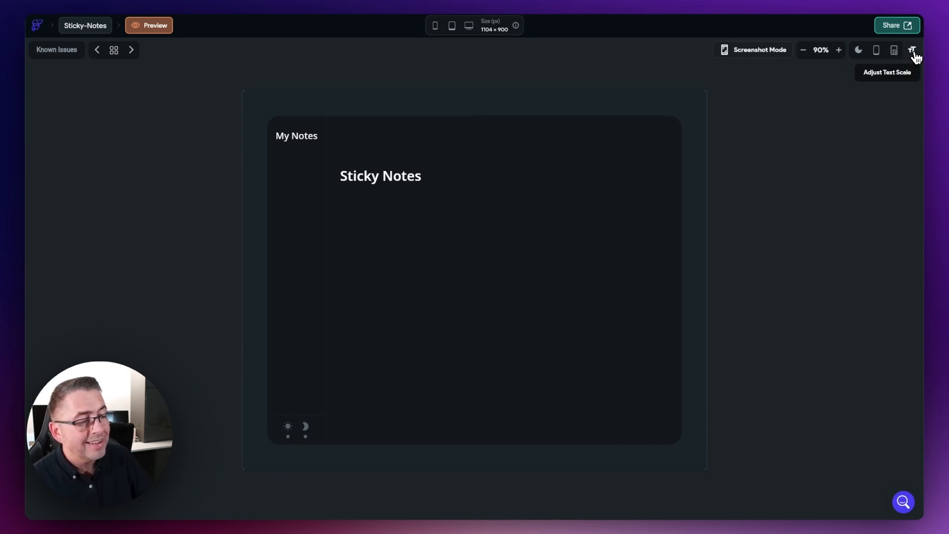
Step: Try larger and smaller text scales on the preview, leaving it at Default
left_click(913, 52)
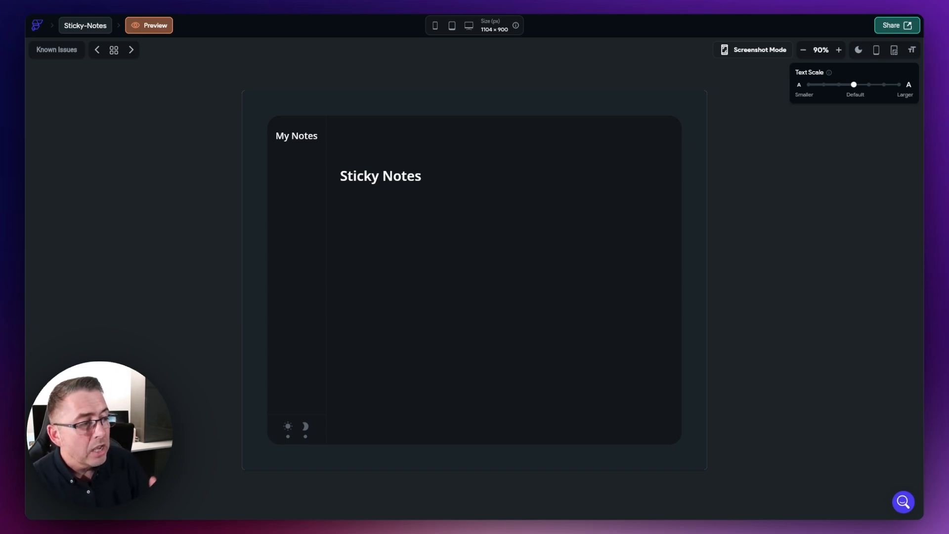
left_click(869, 85)
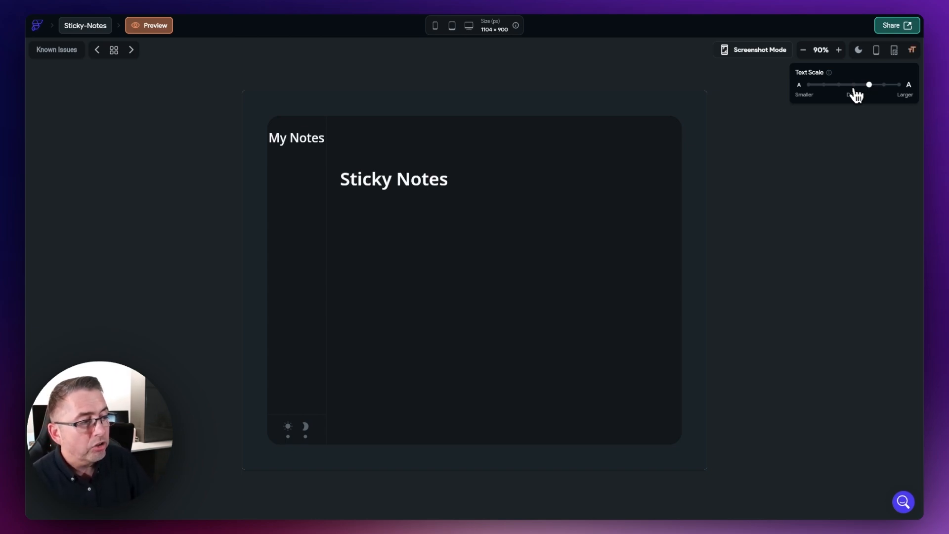
left_click(838, 85)
left_click(854, 86)
left_click(868, 86)
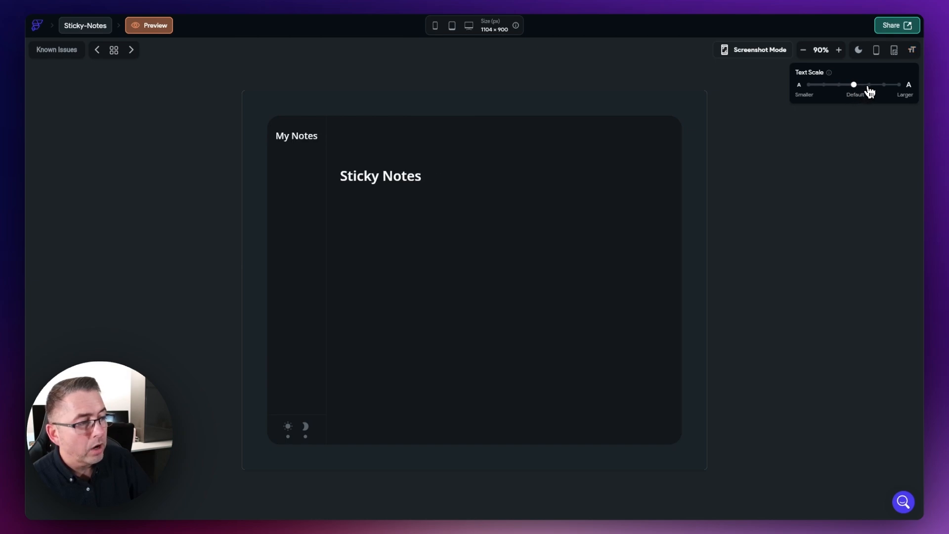
left_click(854, 86)
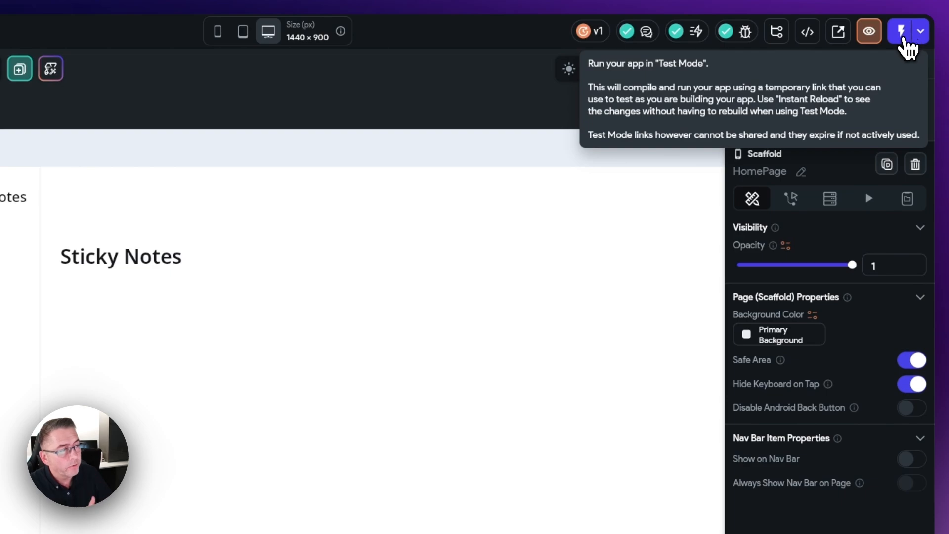
Step: Launch a Test Mode session running Sticky Notes as a debug build at 1440 × 900
left_click(902, 33)
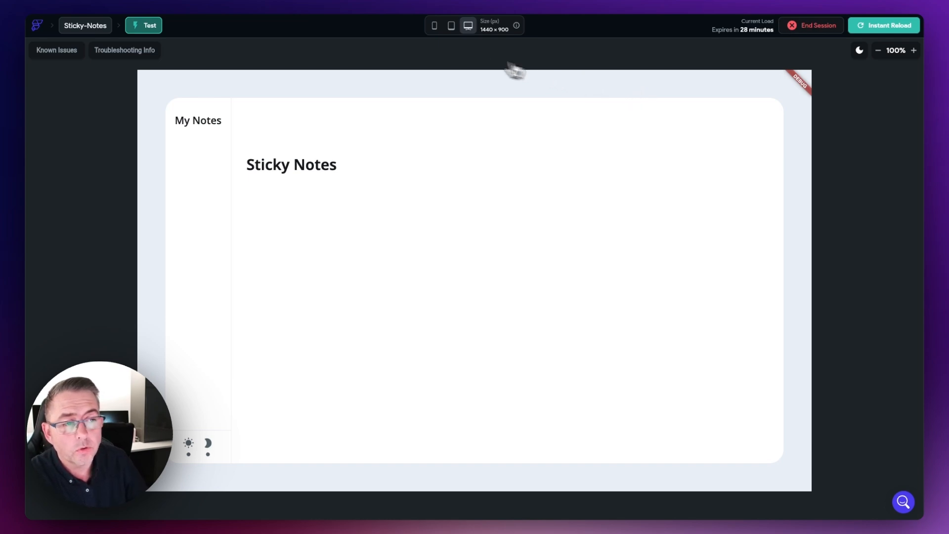
Step: Switch the test app between tablet and phone sizes, ending back at desktop size
left_click(452, 27)
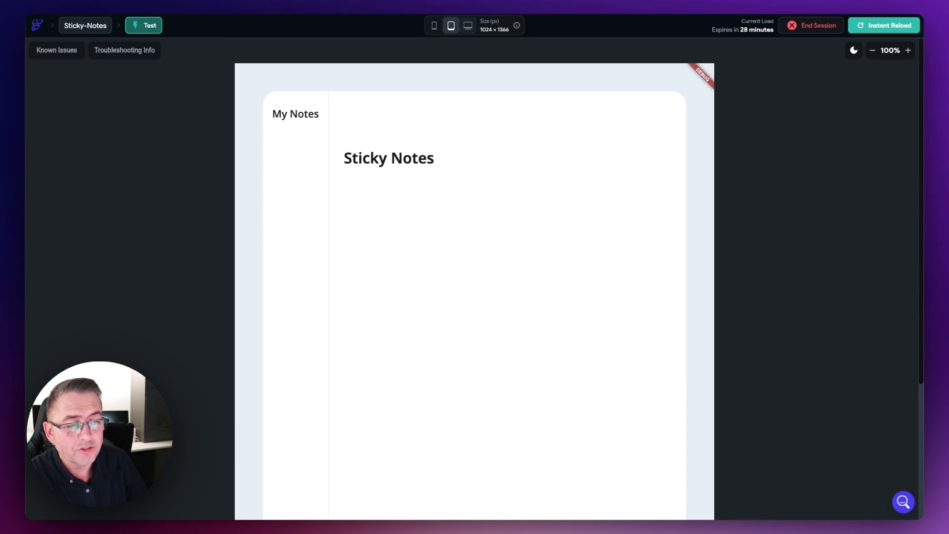
left_click(436, 30)
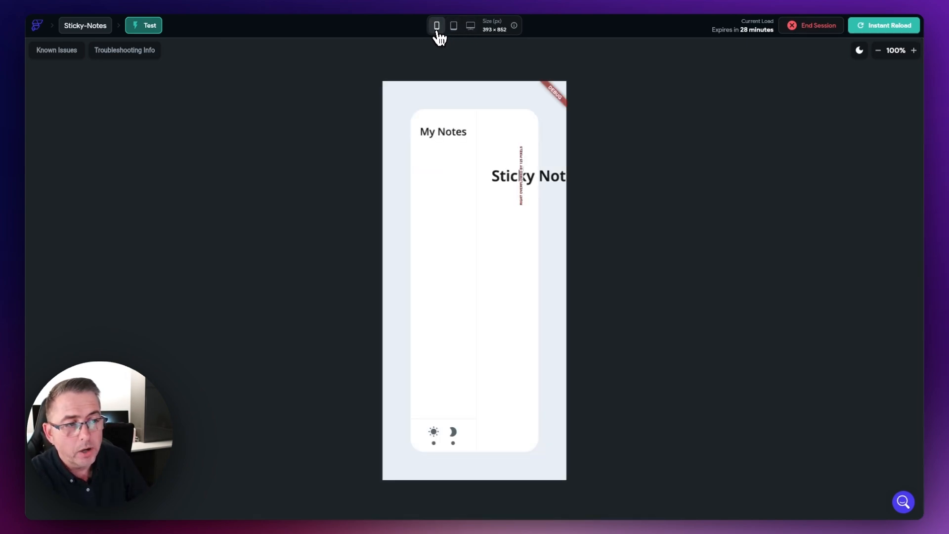
left_click(452, 28)
left_click(436, 29)
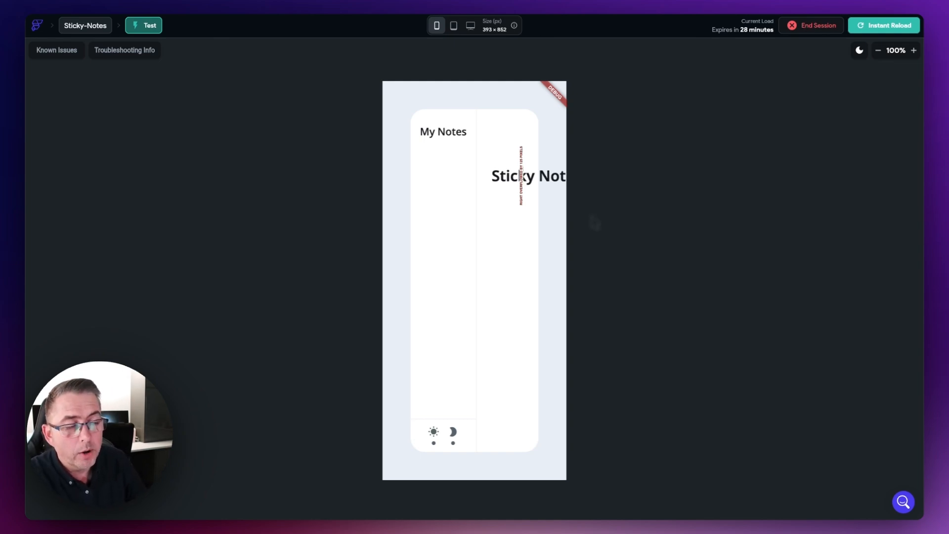
left_click(452, 29)
left_click(468, 29)
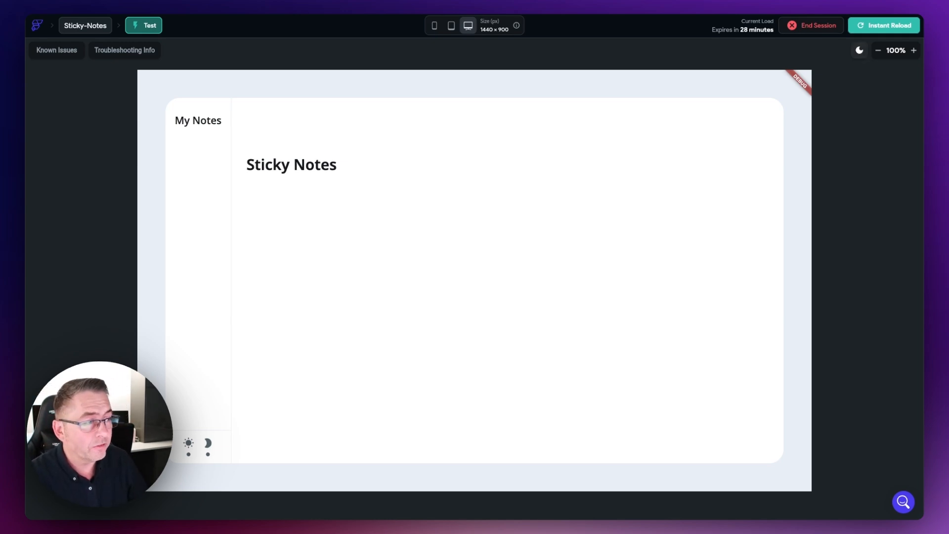
Step: Reload the test page, switch it back to dark theme, and return to the HomePage editor
key("F5")
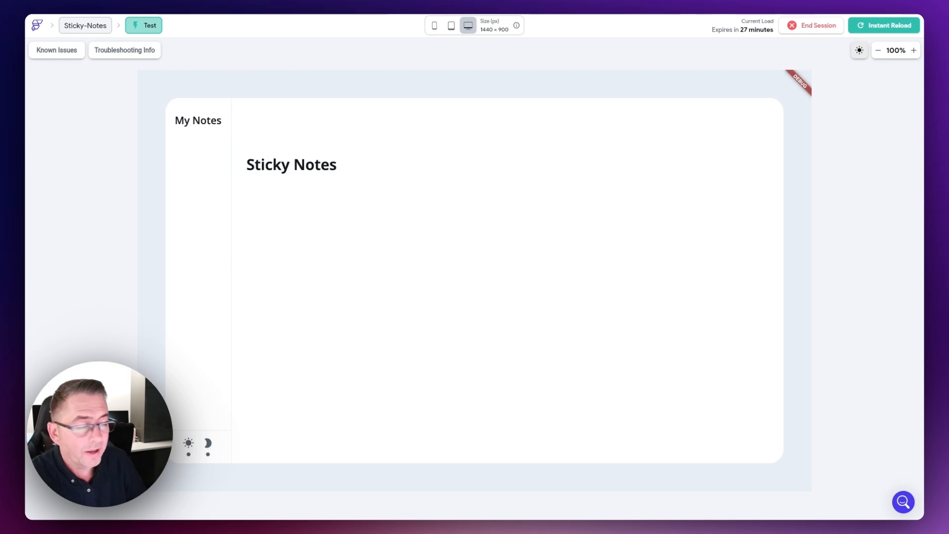
left_click(859, 51)
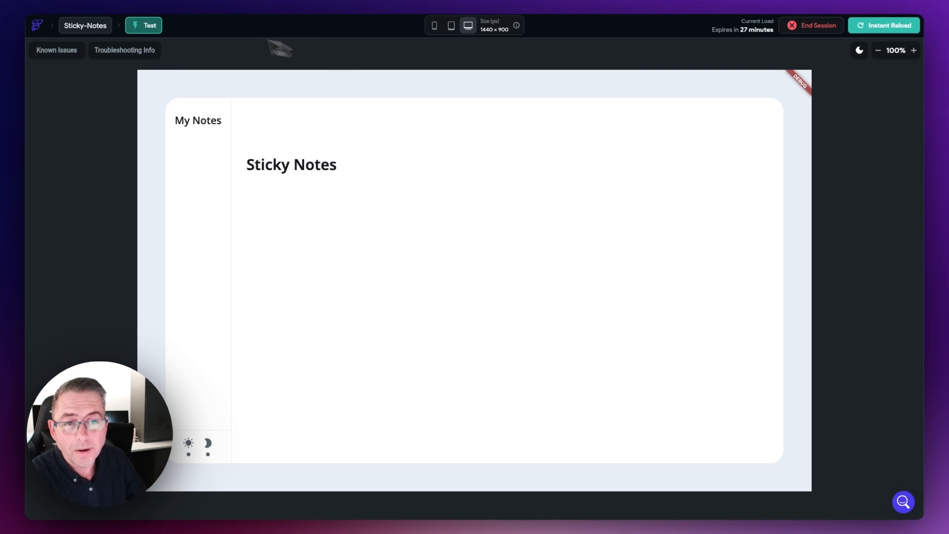
left_click(137, 1)
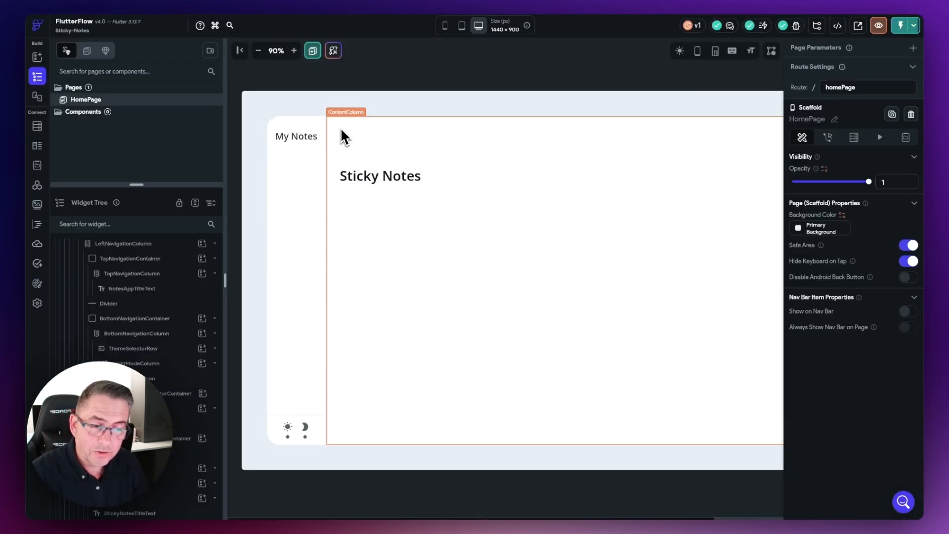
Step: Go to the running test session and Instant Reload it with the latest changes
left_click(243, 2)
left_click(874, 27)
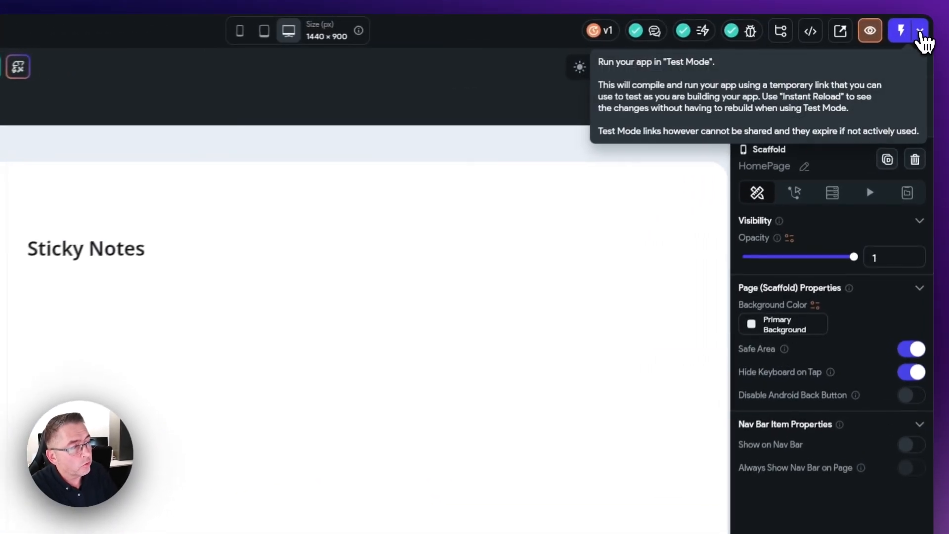
Step: Show the Test, Run & Publish panel listing three past run versions and the published domain
left_click(914, 25)
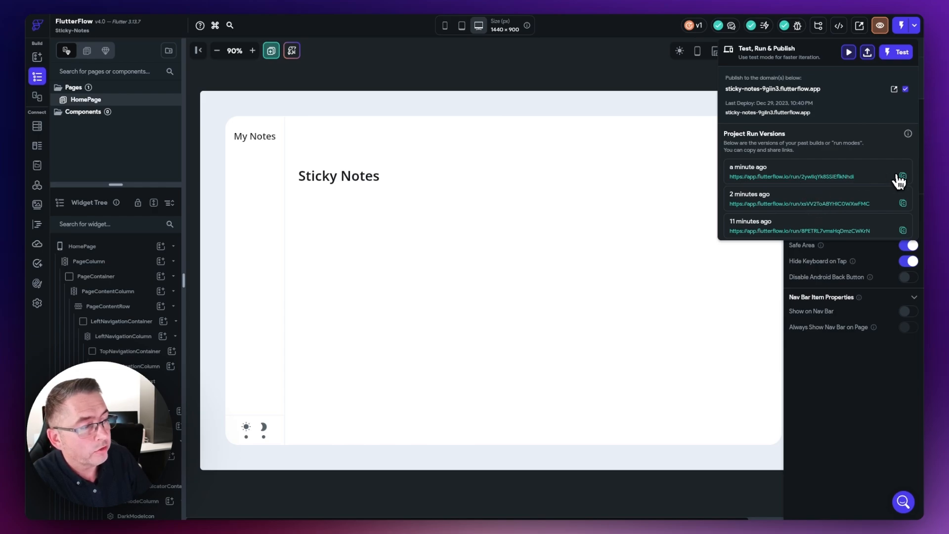
Step: Run the latest version, check tablet, phone and desktop sizes and known issues, then return
left_click(787, 178)
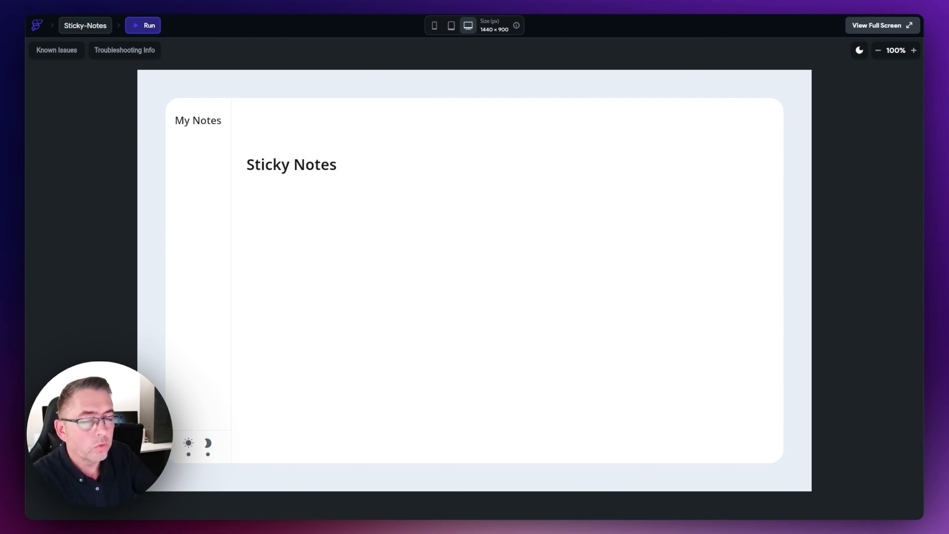
left_click(451, 26)
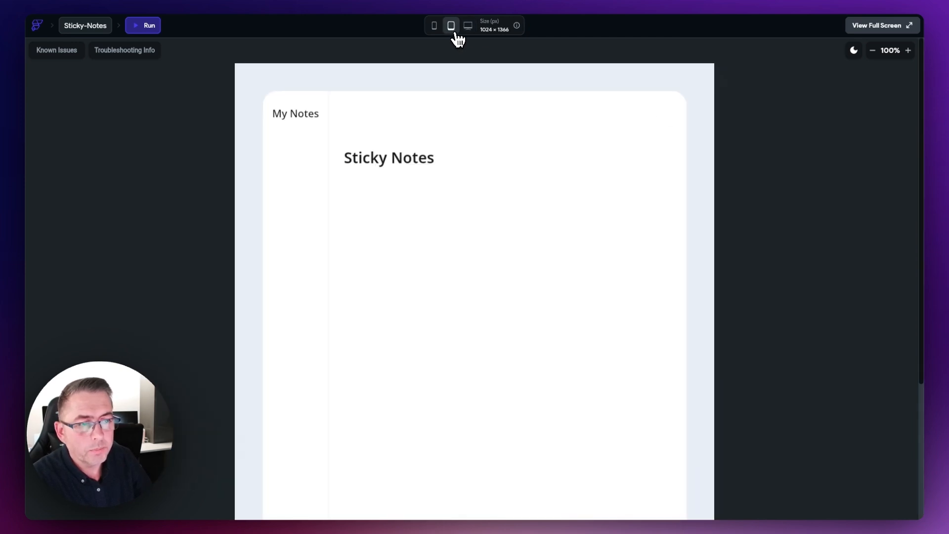
left_click(435, 27)
left_click(452, 27)
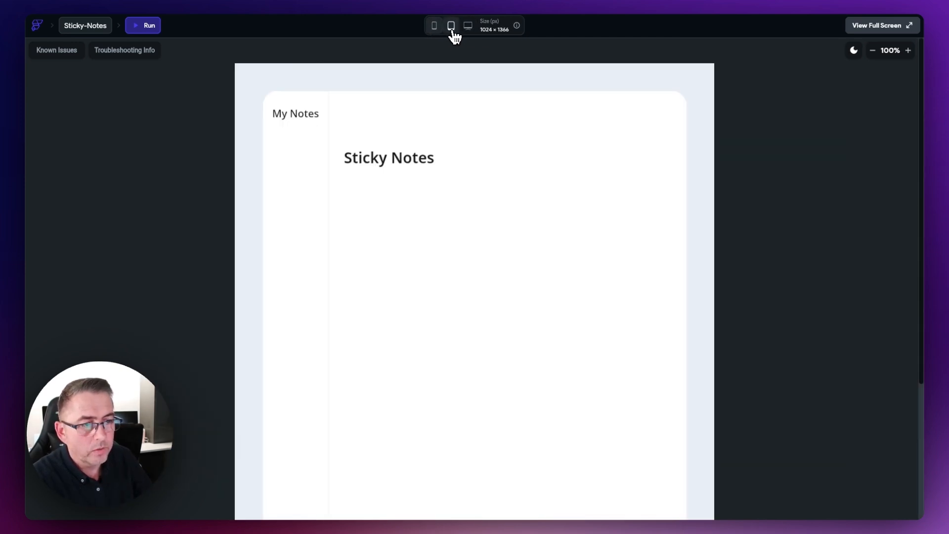
left_click(468, 27)
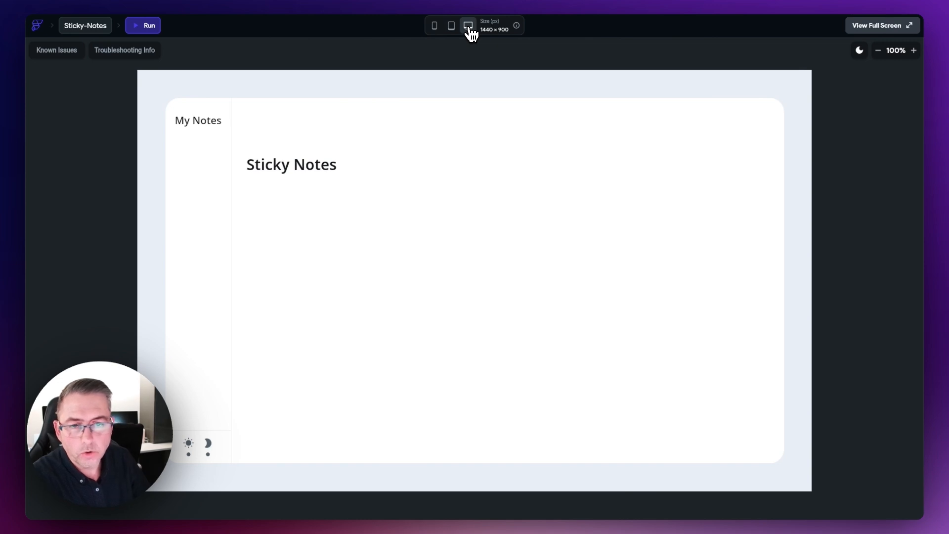
left_click(64, 55)
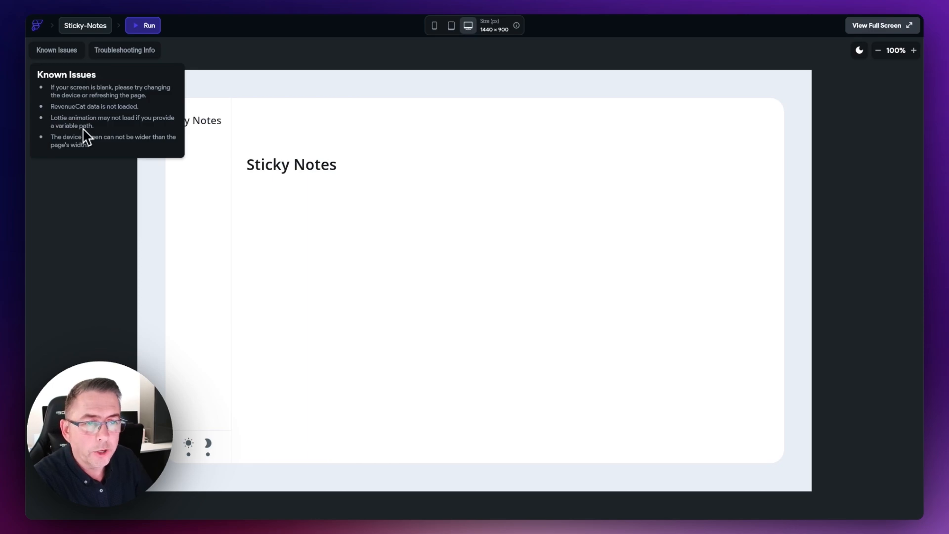
left_click(169, 4)
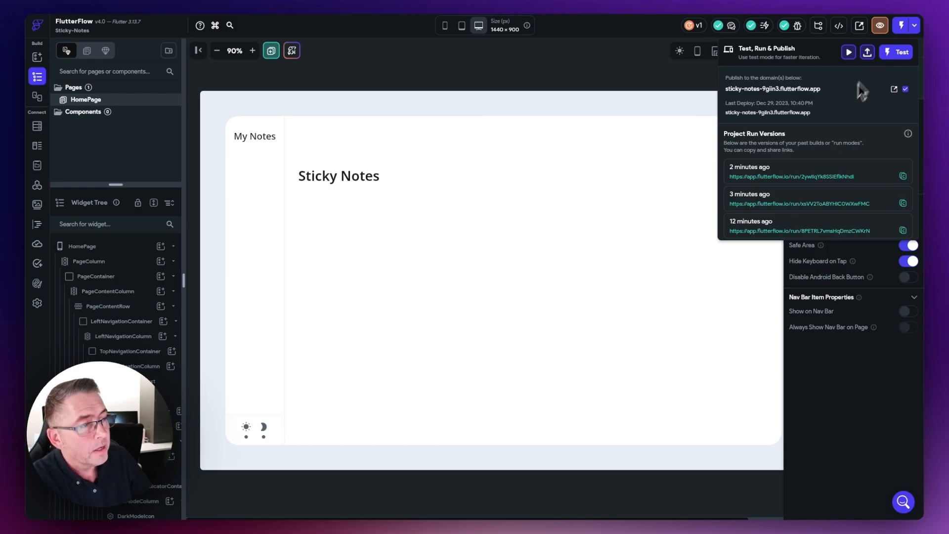
left_click(895, 89)
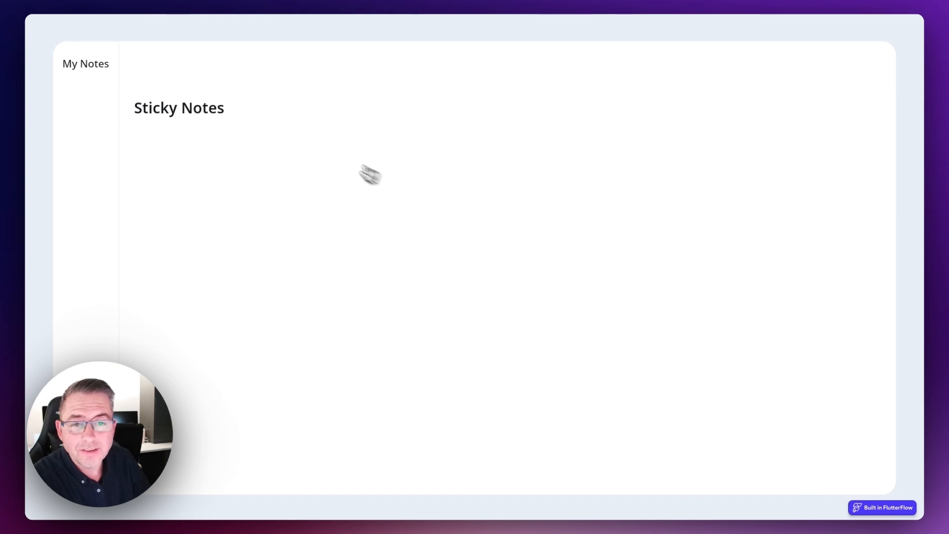
left_click(118, 1)
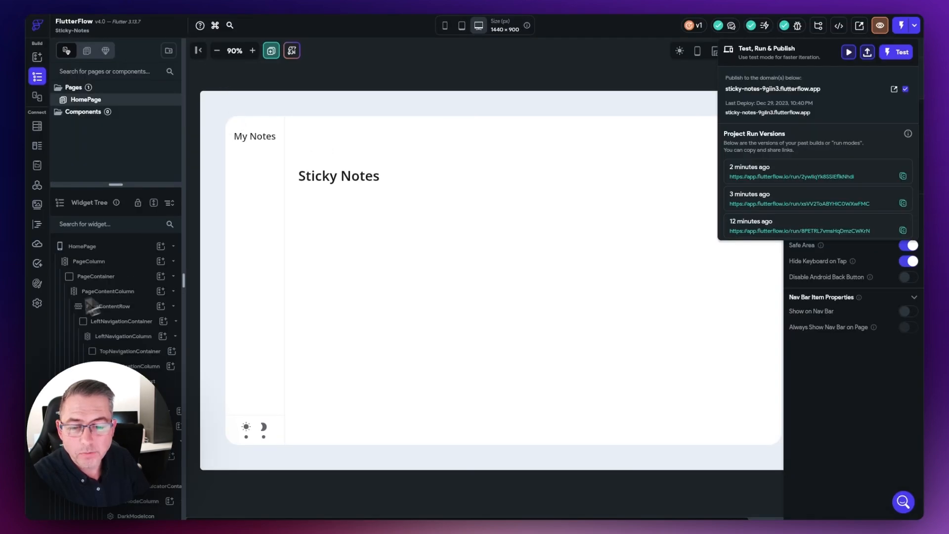
Step: In Settings > Web Publishing, toggle Show Watermark and leave it switched off
left_click(37, 305)
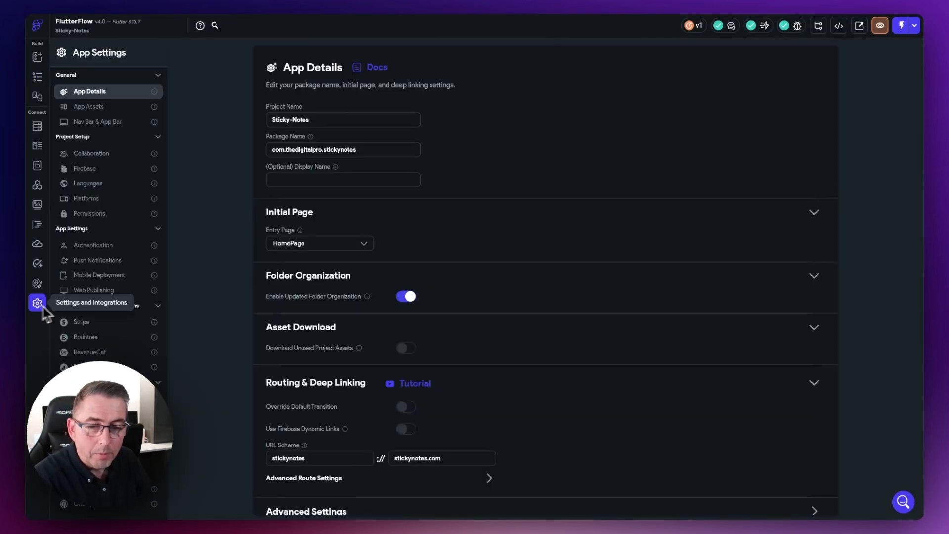
left_click(90, 292)
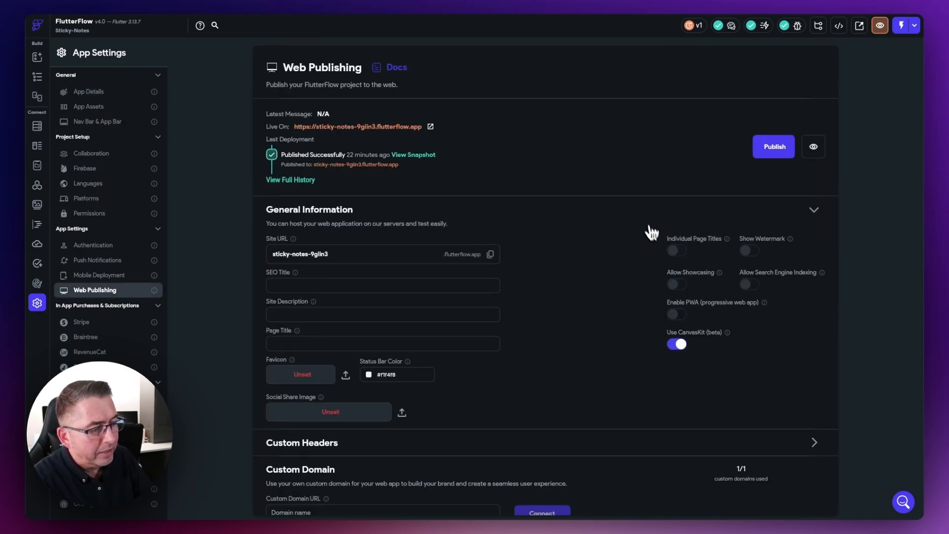
left_click(749, 255)
left_click(751, 256)
left_click(753, 256)
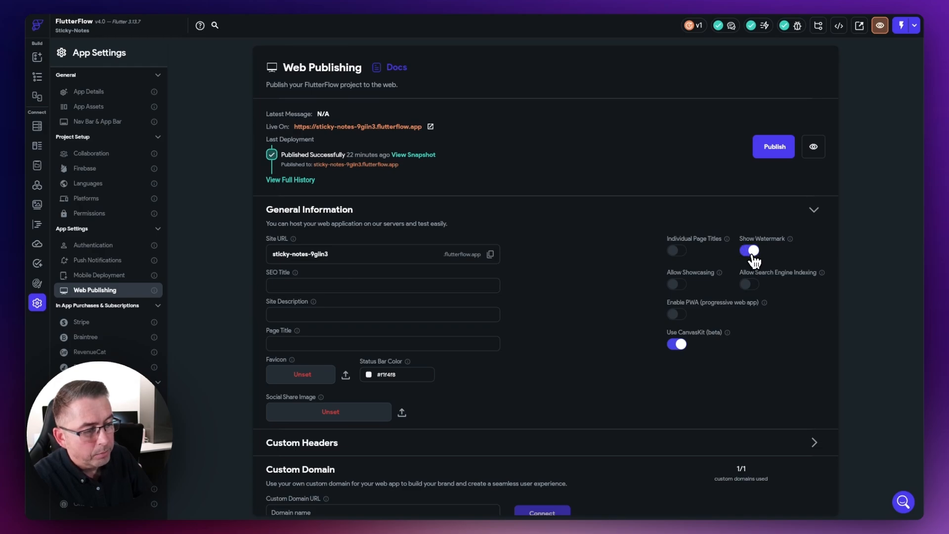
left_click(752, 255)
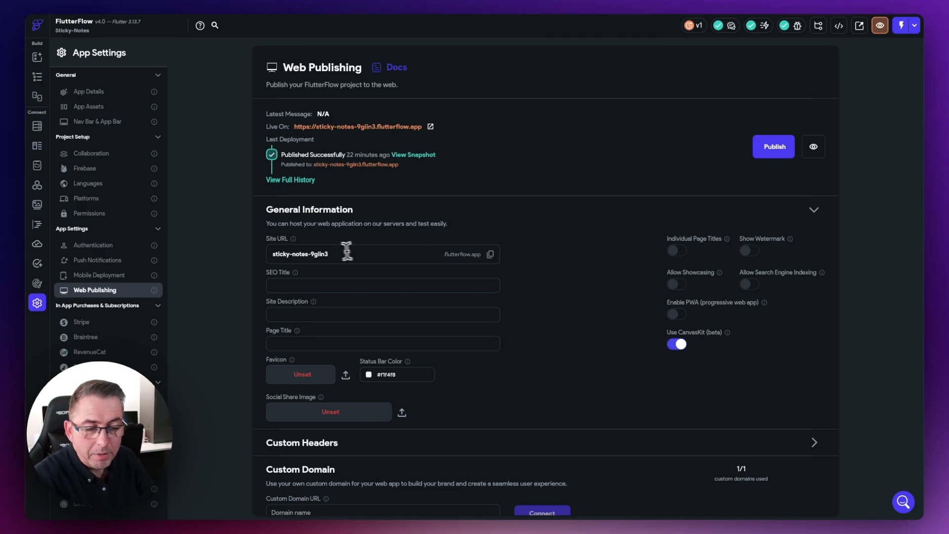
Step: Inspect the Site URL subdomain by highlighting parts of it without changing anything
triple_click(301, 253)
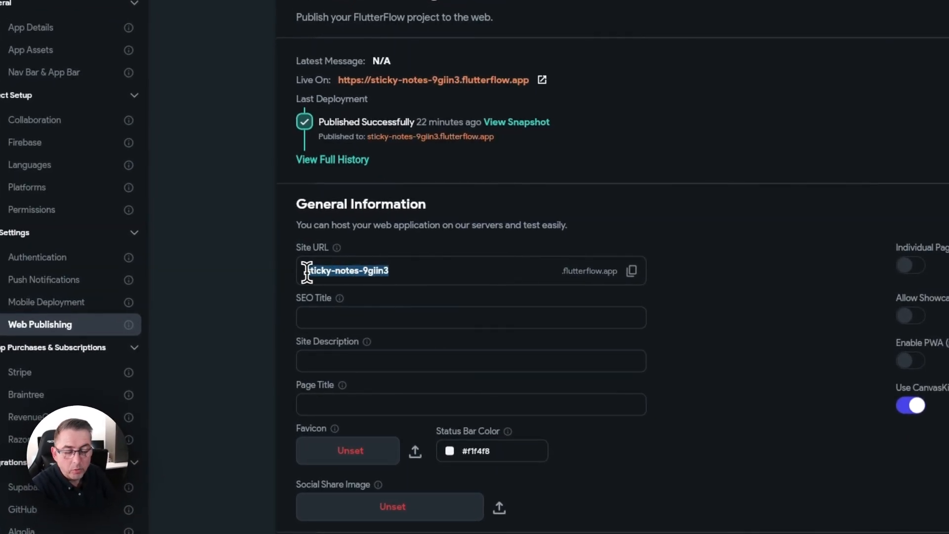
left_click_drag(433, 271, 297, 271)
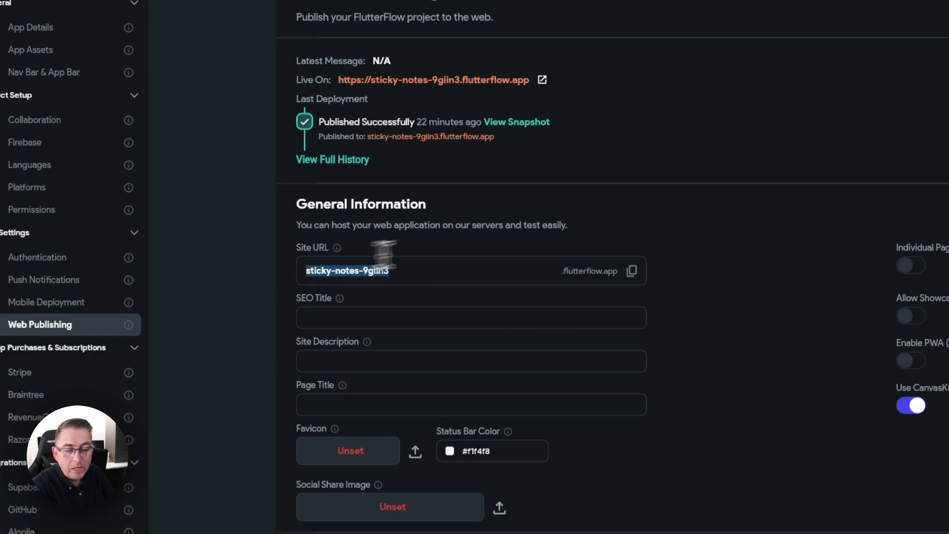
left_click(468, 258)
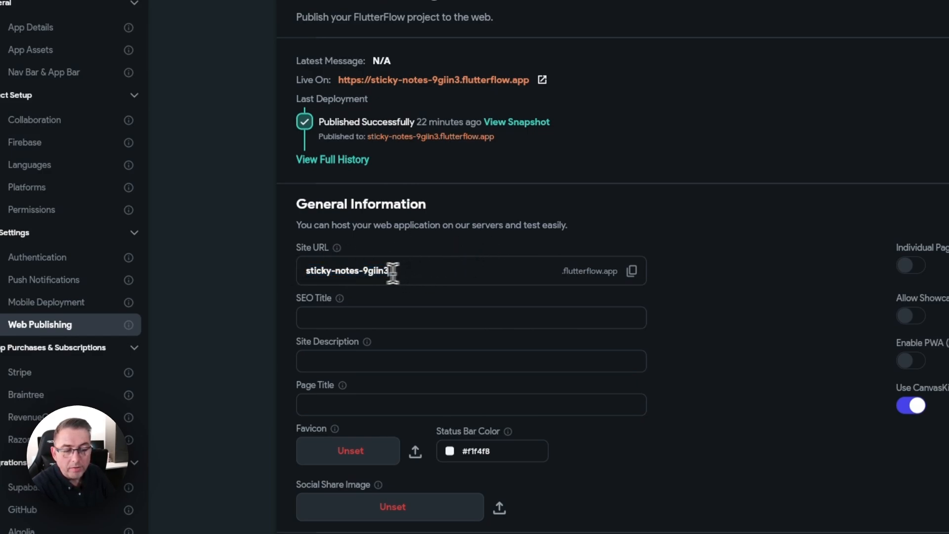
left_click_drag(396, 270, 311, 270)
left_click(426, 269)
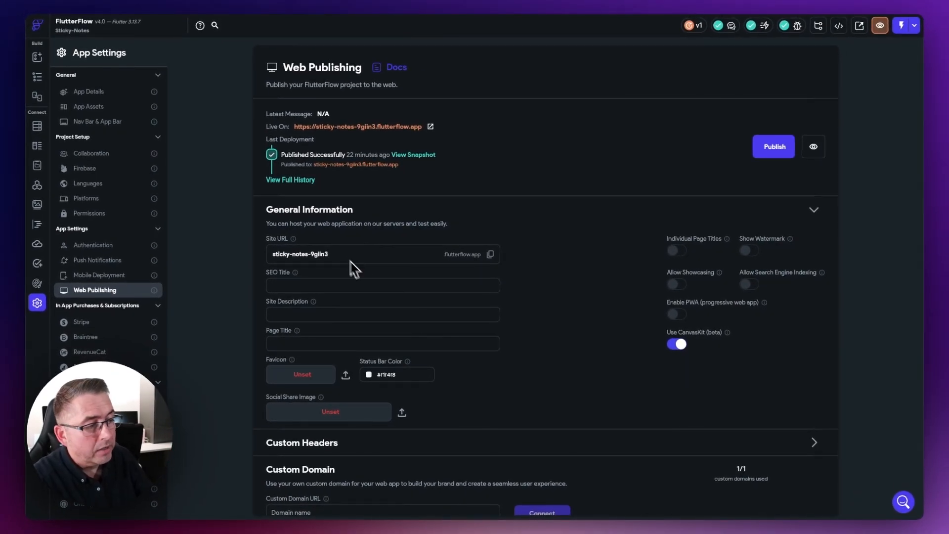
left_click_drag(332, 253, 287, 254)
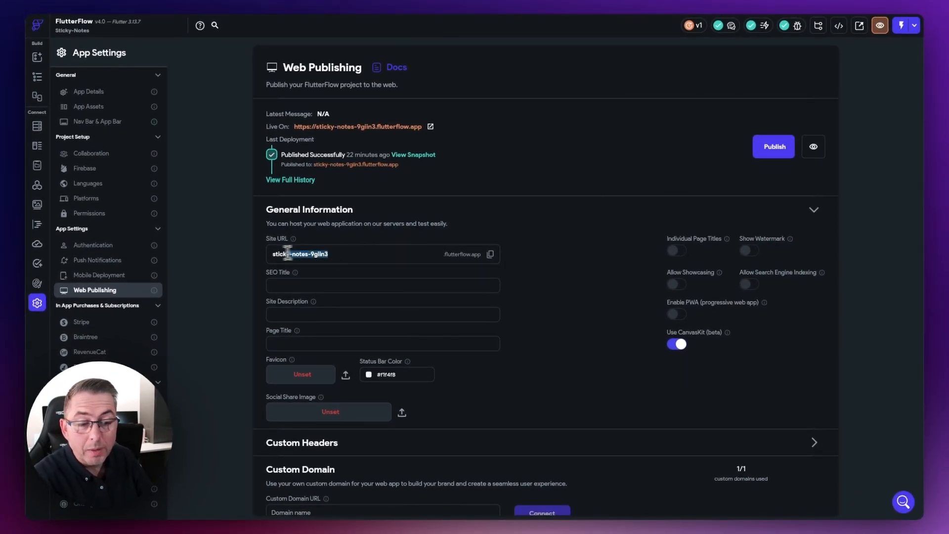
left_click(351, 244)
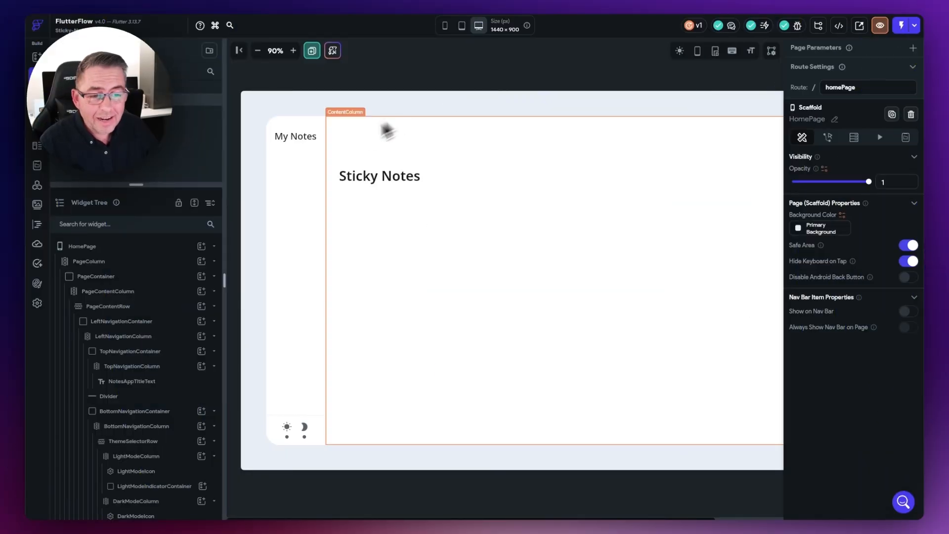
Step: Add a Column under the title in TopNavigationColumn and name it VerticalNoteSelectorColumn
left_click(292, 198)
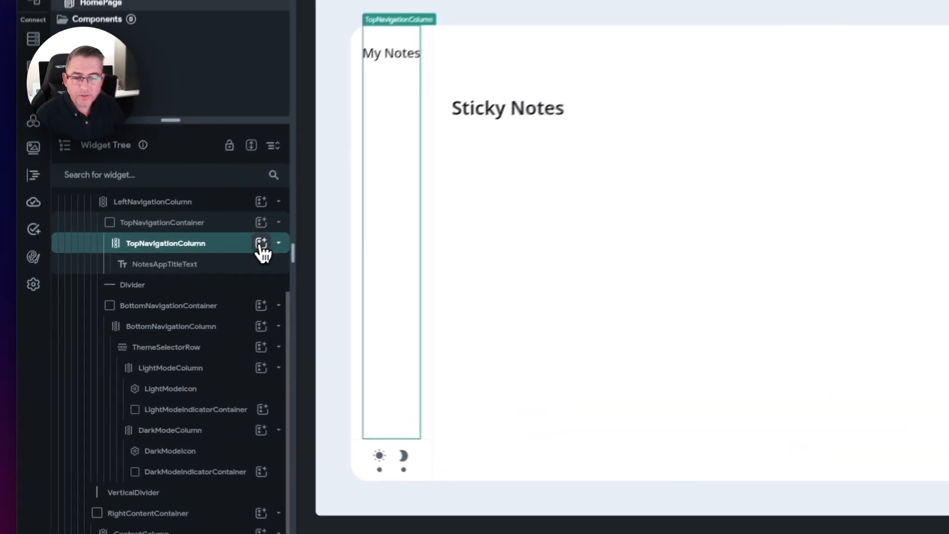
left_click(201, 273)
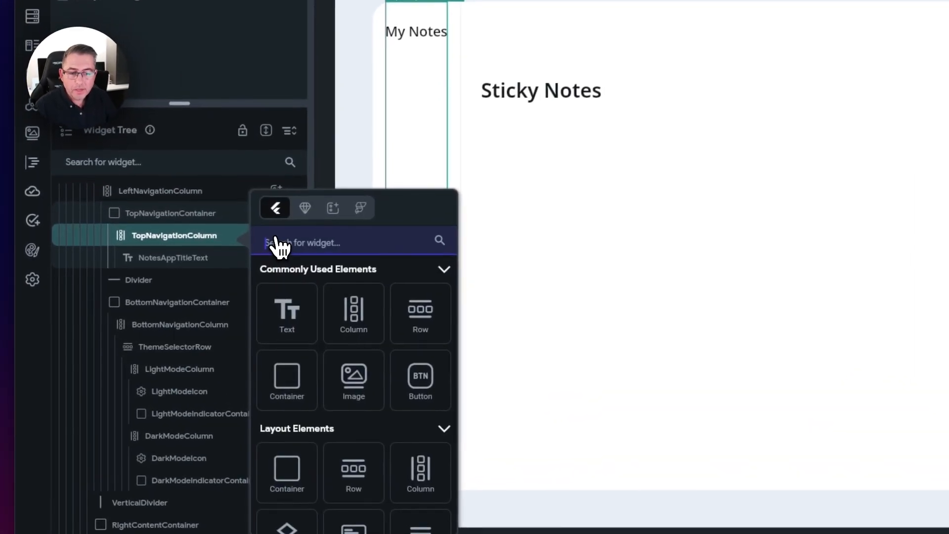
left_click(355, 316)
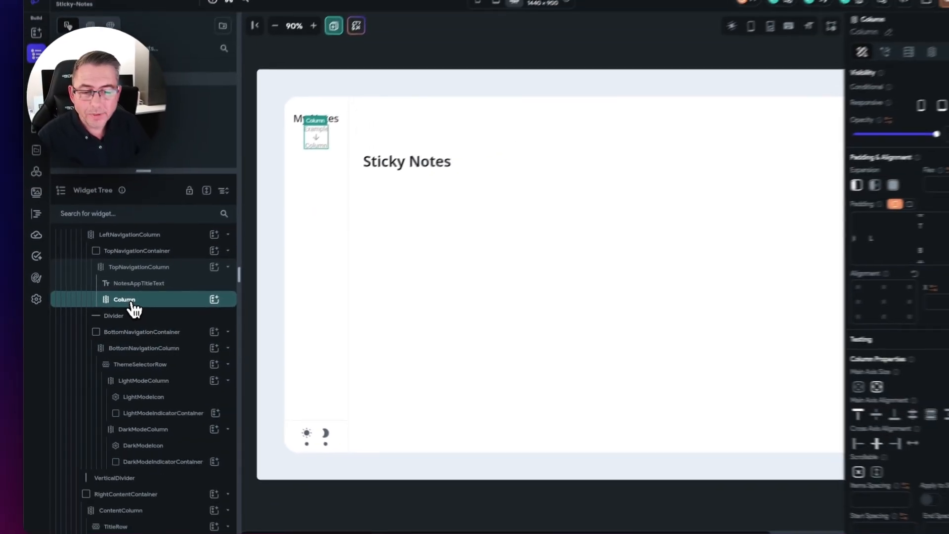
left_click(824, 57)
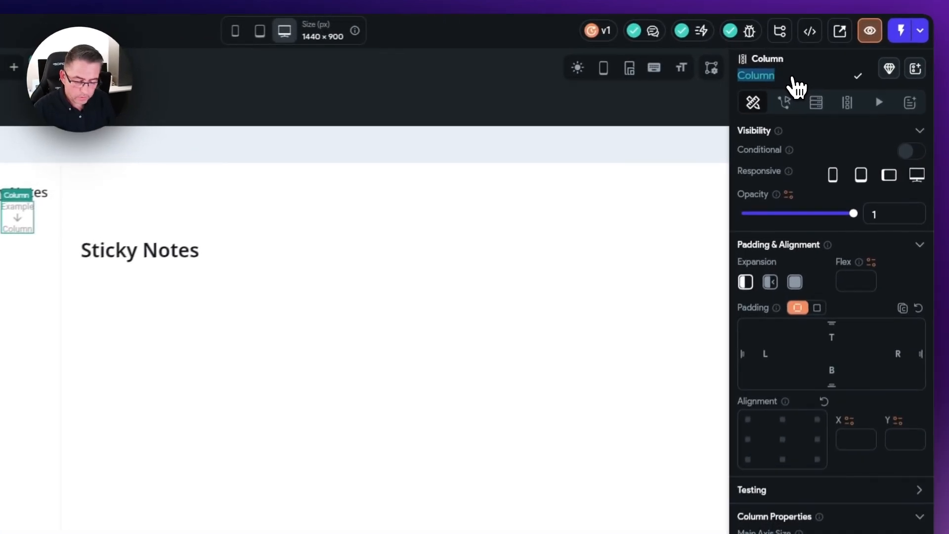
type("VerticalNote")
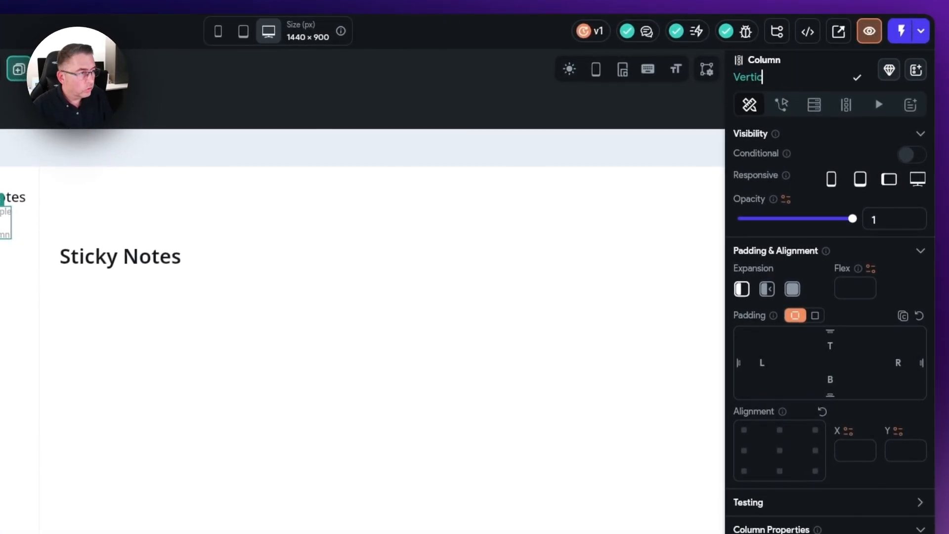
type("SelectorColu")
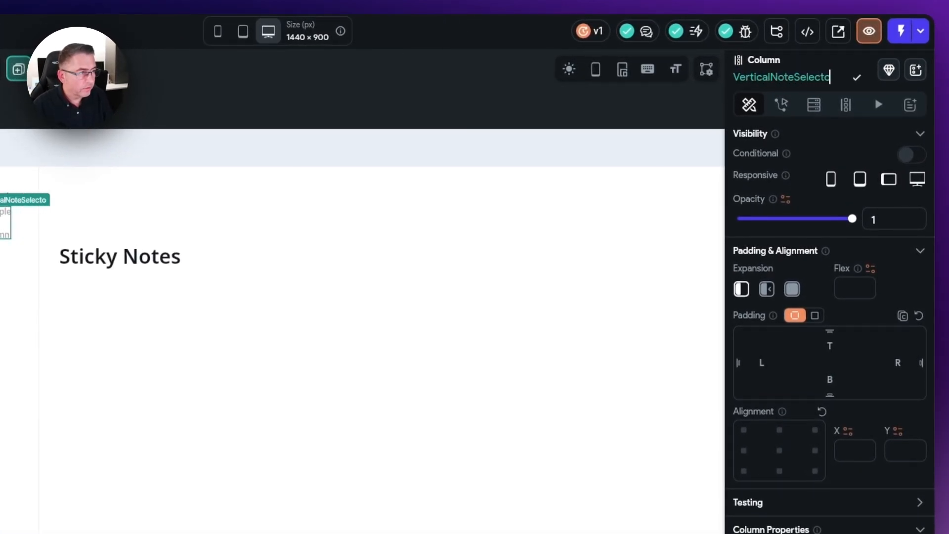
type("mn")
key("Return")
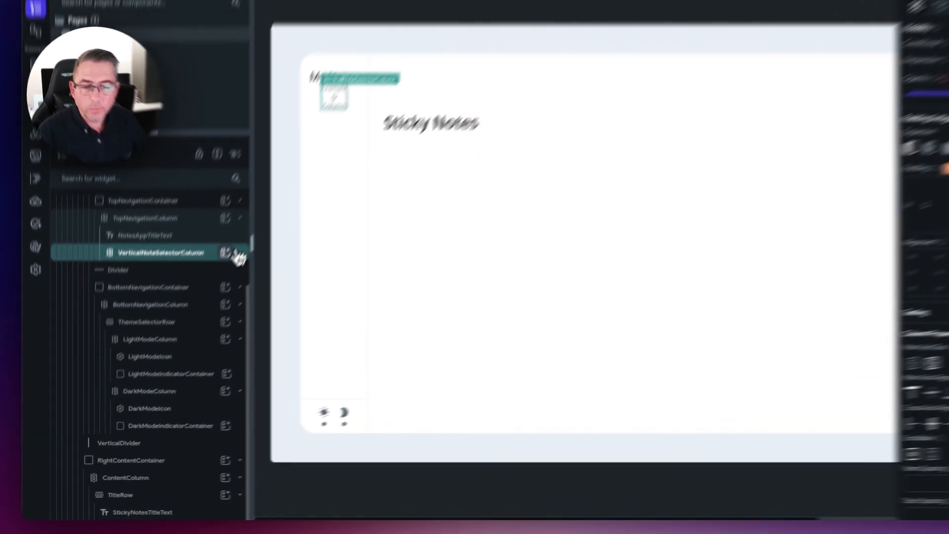
Step: Insert an IconButton into VerticalNoteSelectorColumn, then bring up Theme Settings
left_click(201, 288)
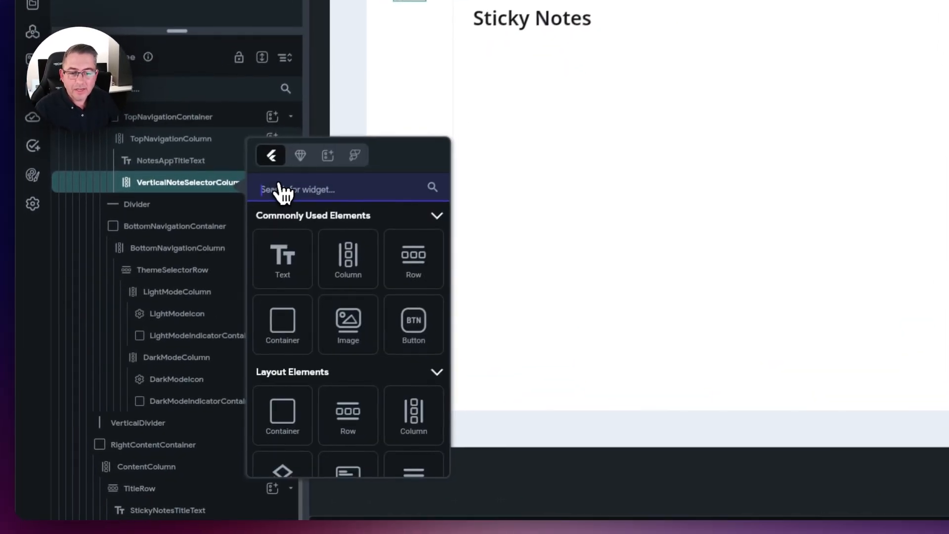
type("Icon")
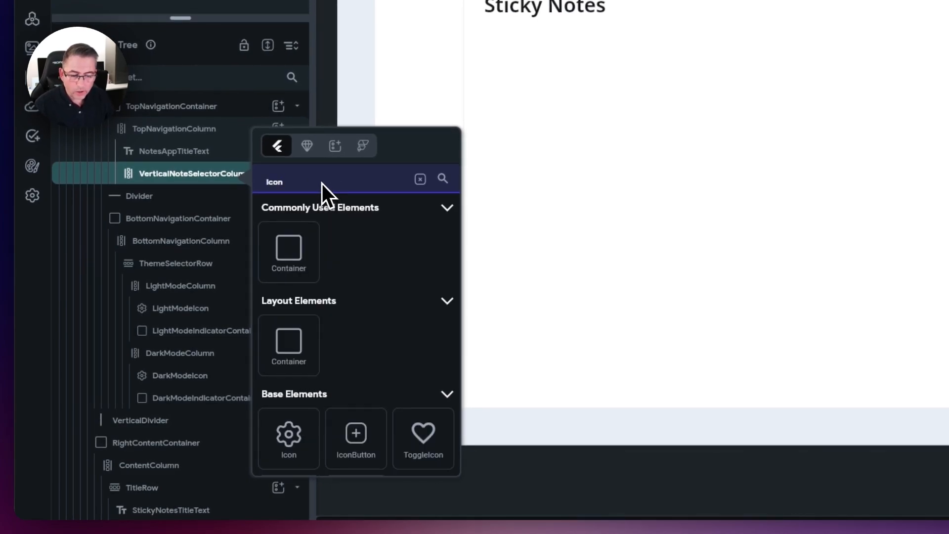
left_click(362, 451)
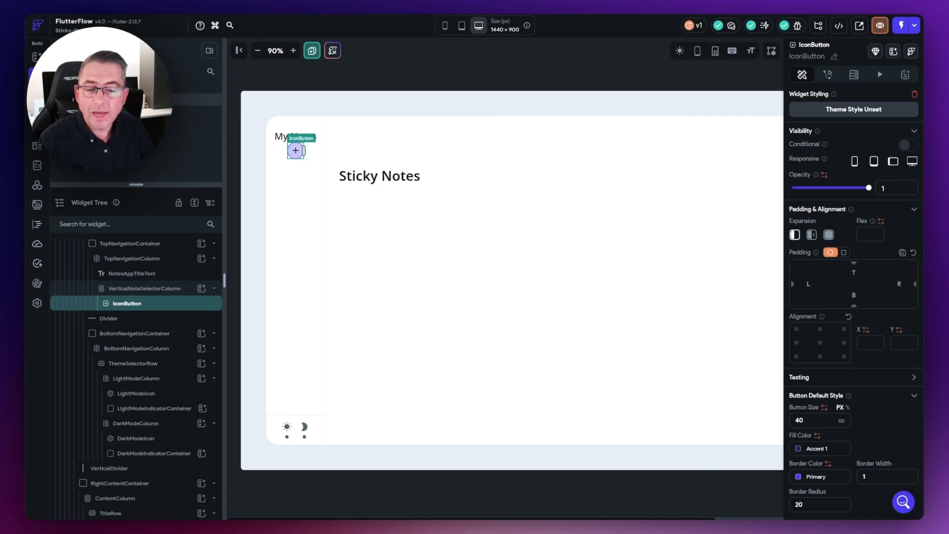
left_click(38, 283)
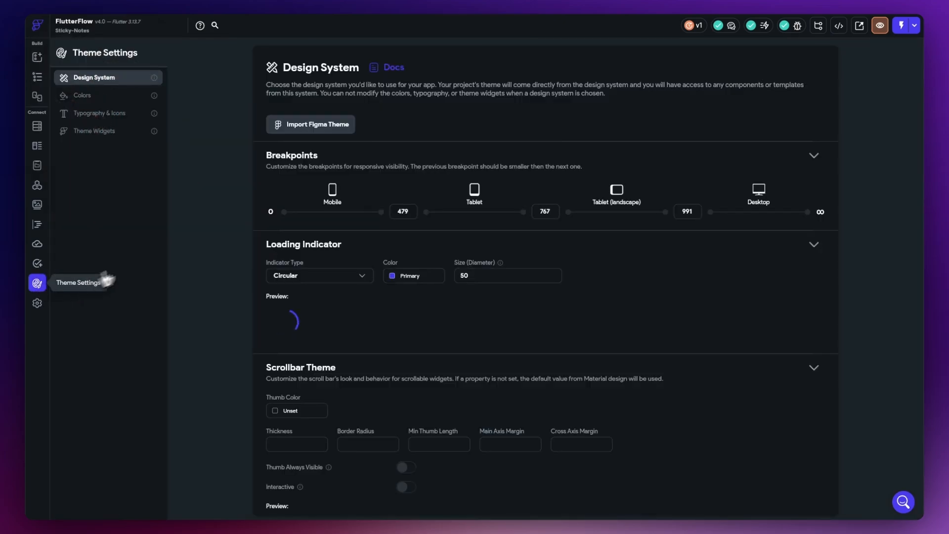
Step: Add two custom theme colours and set Custom Color 1 to a deep dark shade
left_click(91, 103)
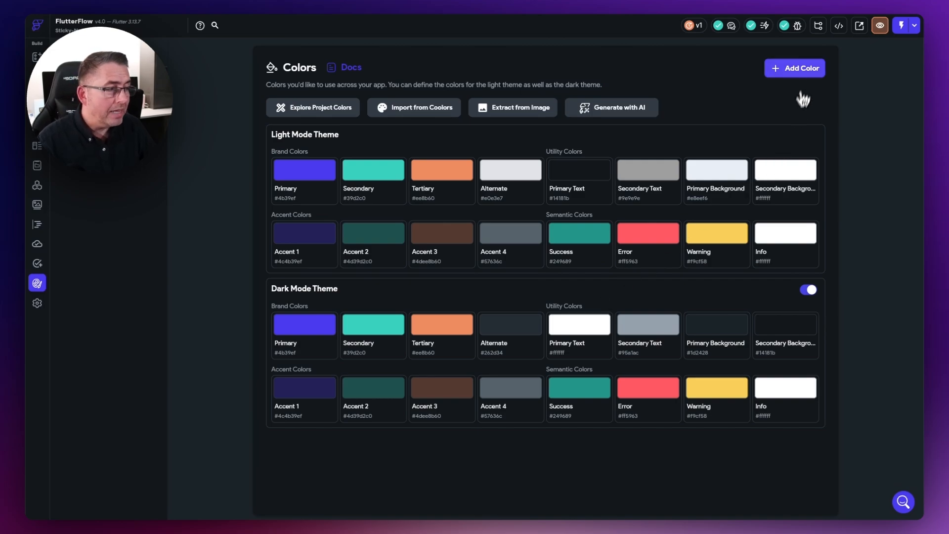
left_click(802, 71)
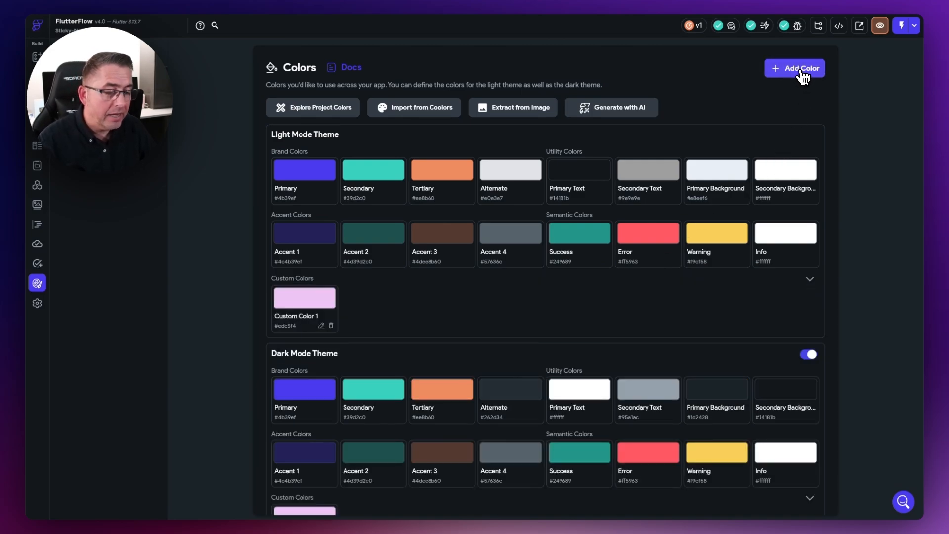
left_click(803, 74)
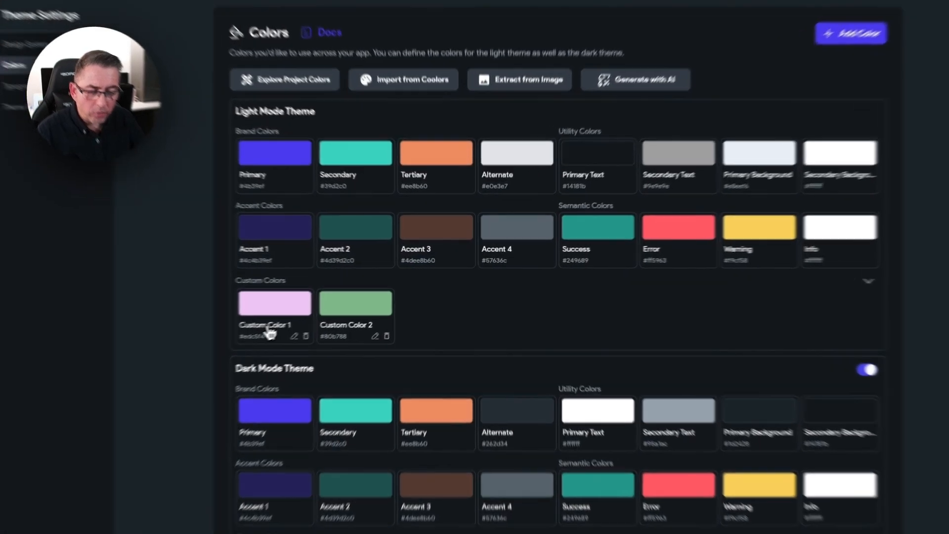
left_click(299, 320)
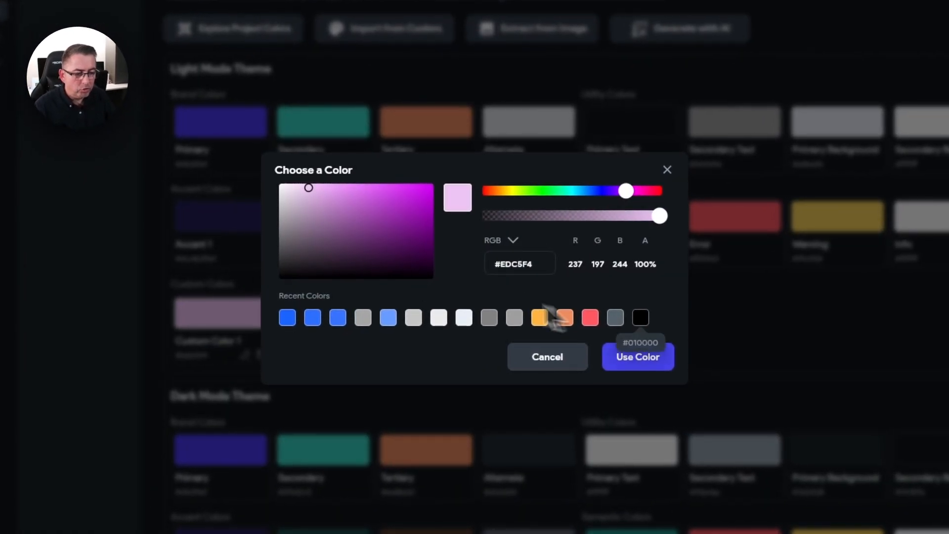
left_click_drag(325, 193, 432, 280)
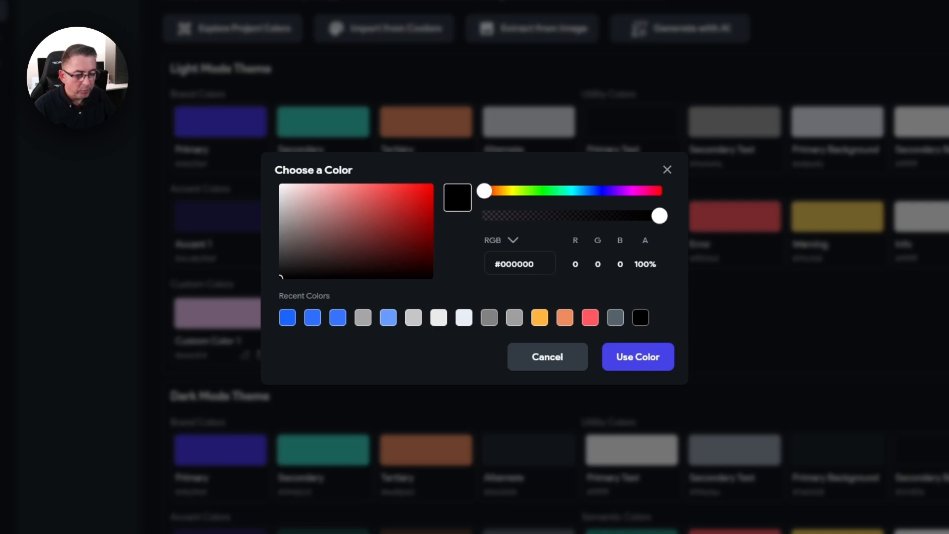
left_click(637, 356)
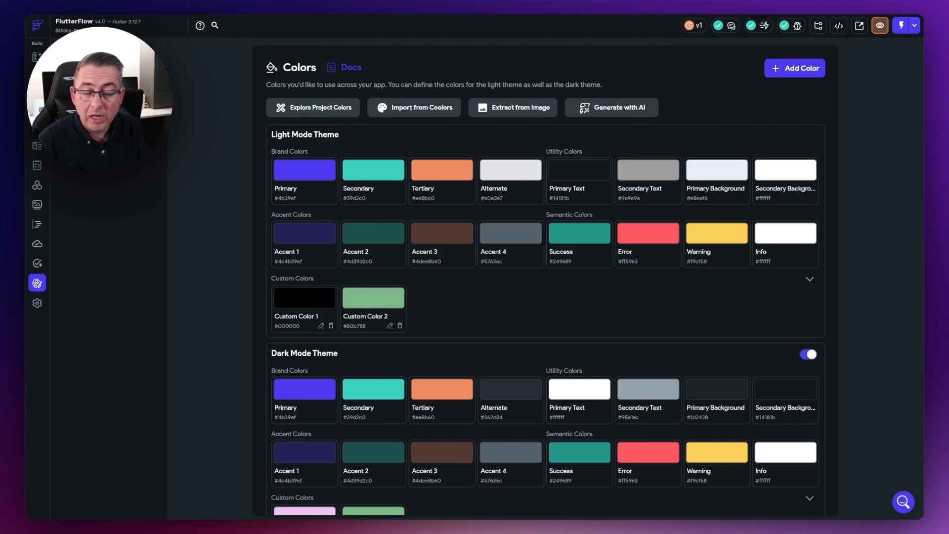
Step: Change Custom Color 2 to pure white #ffffff, accepting the duplicate HEX value
left_click(370, 307)
left_click_drag(339, 217, 275, 186)
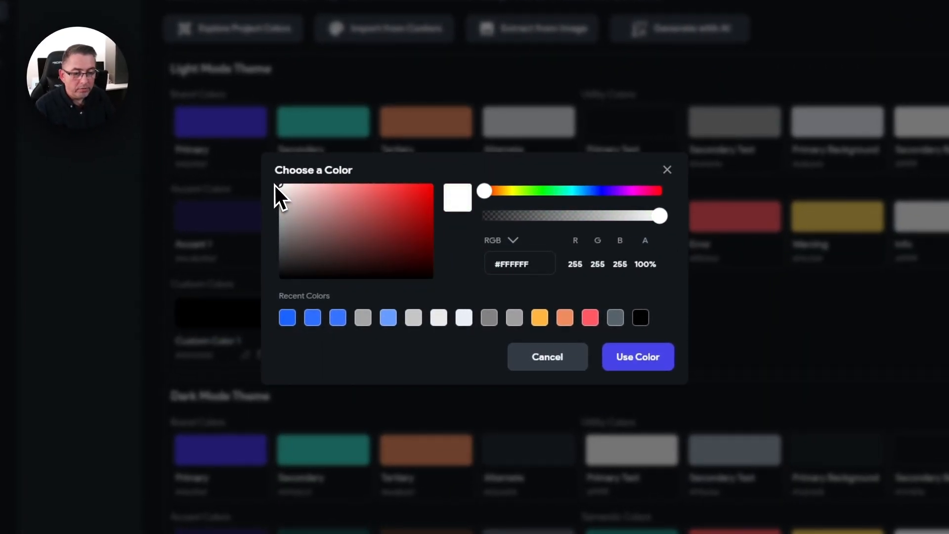
left_click(637, 354)
left_click(578, 324)
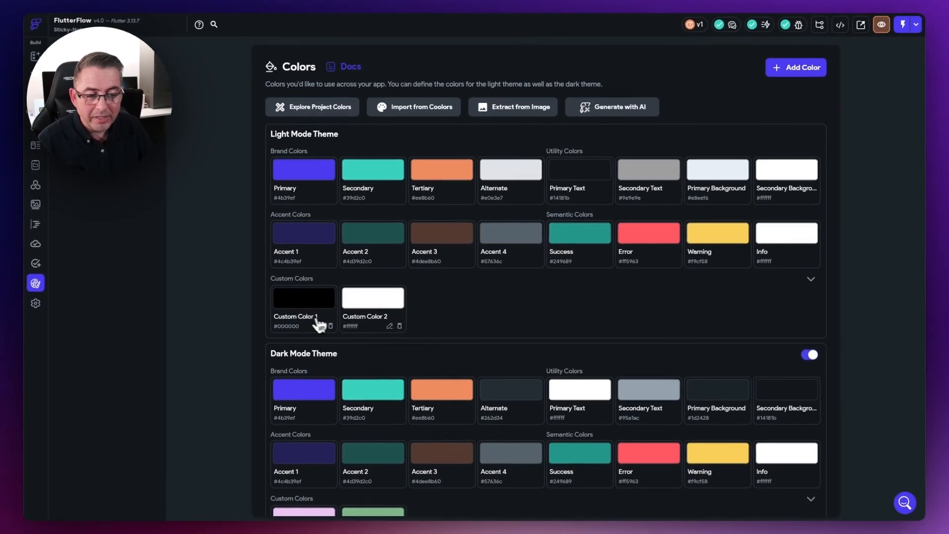
Step: Rename Custom Color 1 to 'Activate Button Background'
left_click(320, 326)
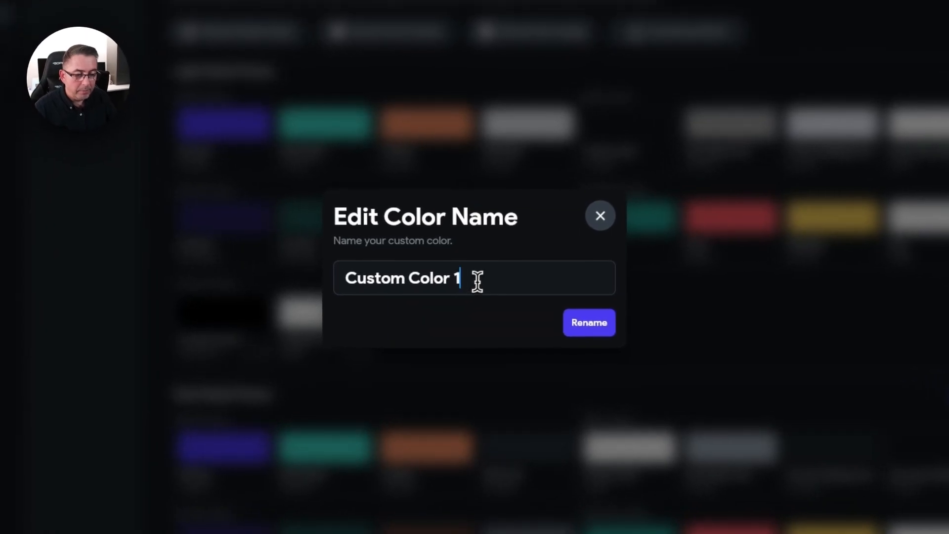
left_click_drag(477, 281, 310, 269)
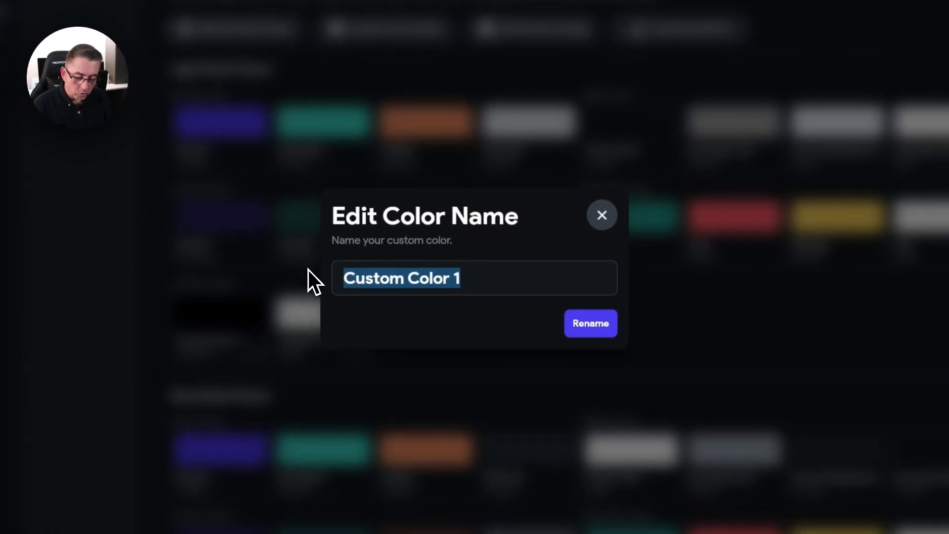
type("Acti")
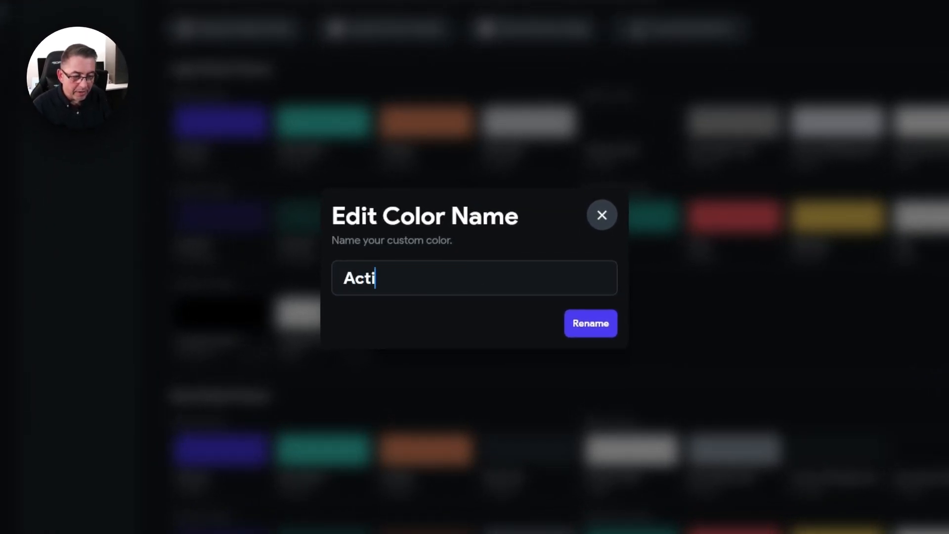
type("vate Button ")
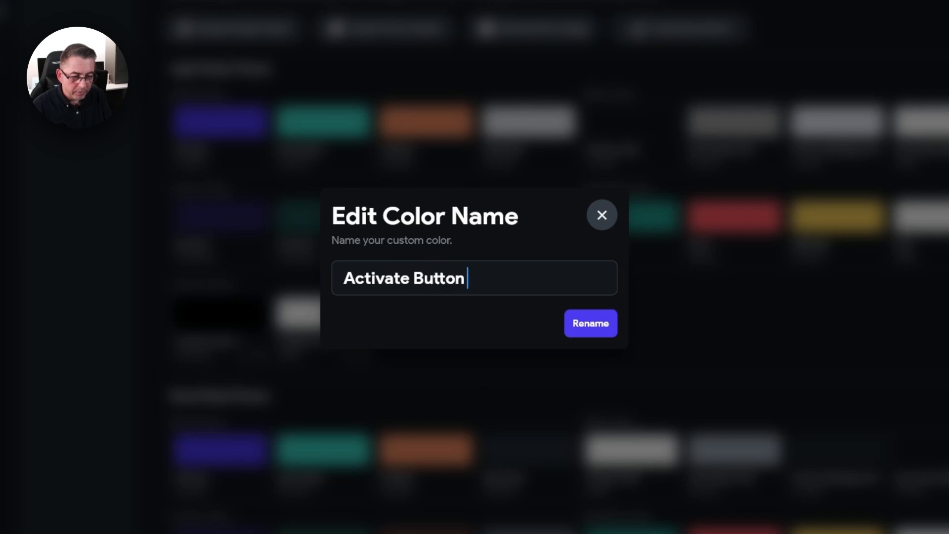
type("Background")
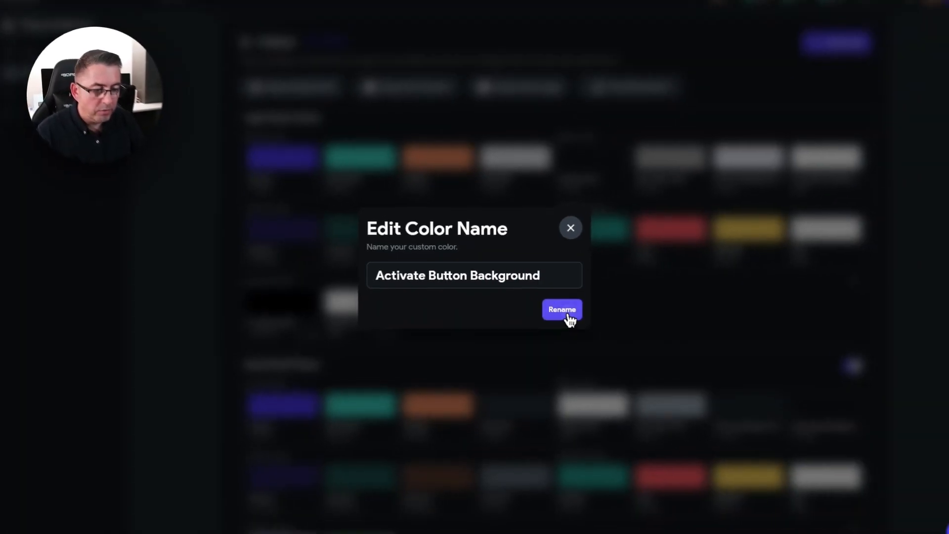
left_click(591, 323)
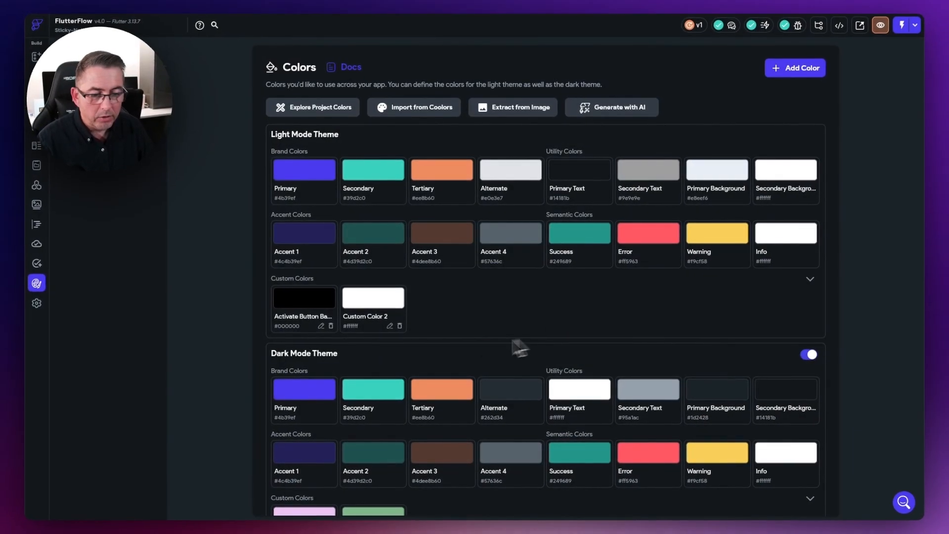
Step: Rename Custom Color 2 to 'Activate Button Text' and start editing its dark-mode background colour
left_click(389, 326)
left_click_drag(461, 273, 367, 276)
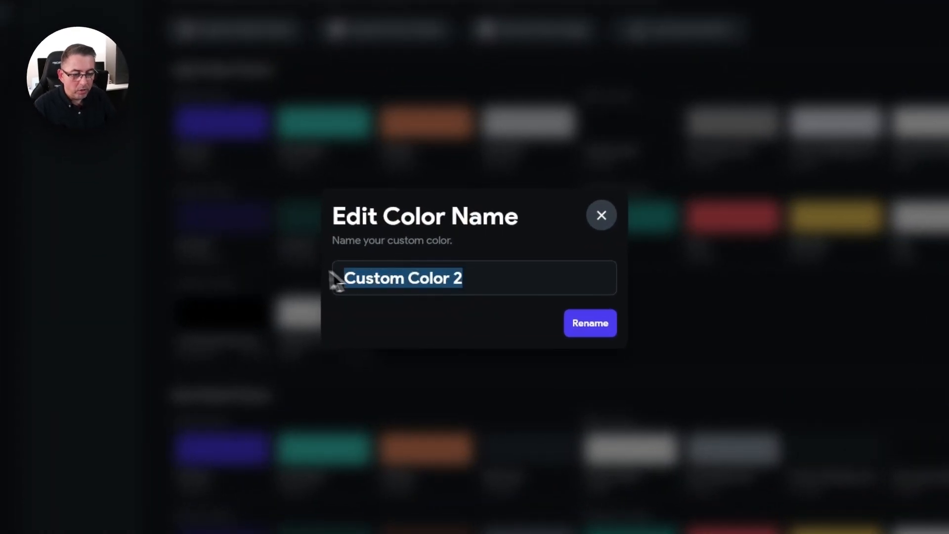
type("Activate")
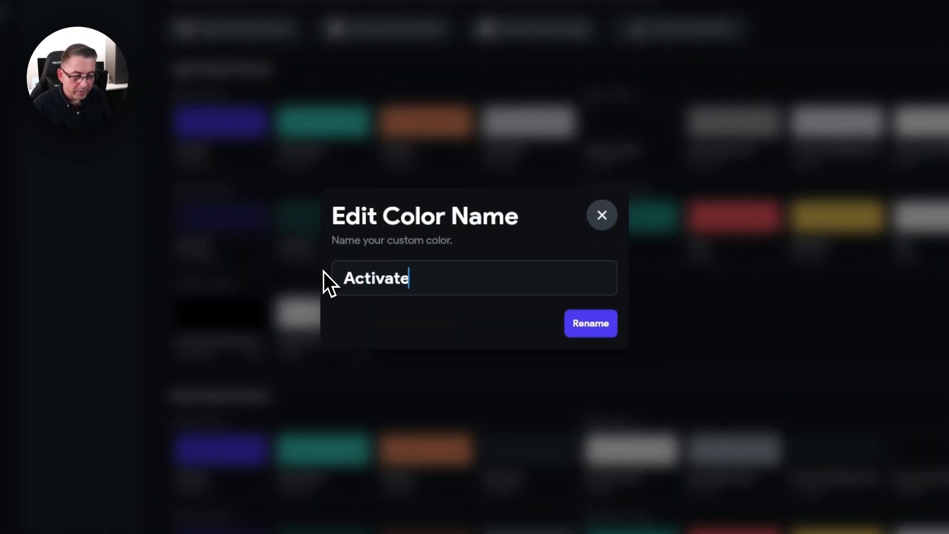
type(" Button Text")
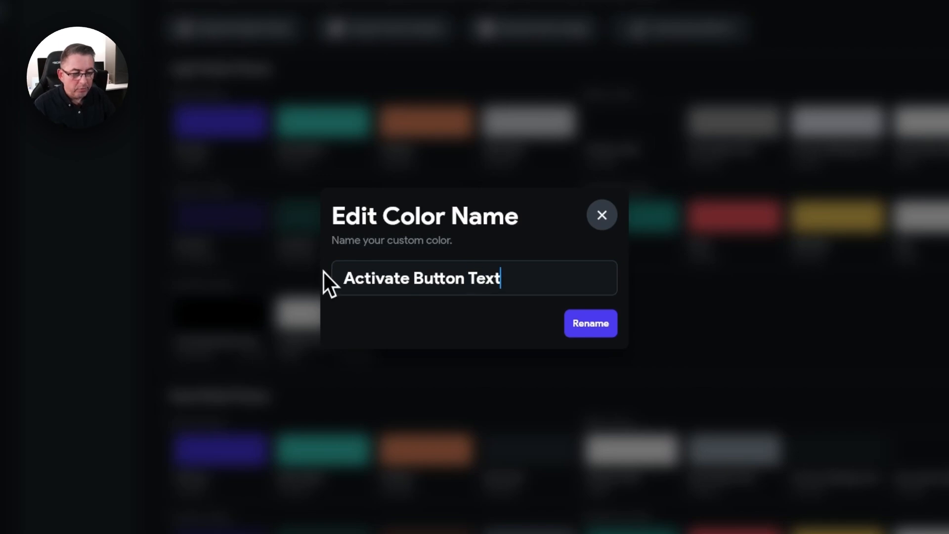
left_click(589, 330)
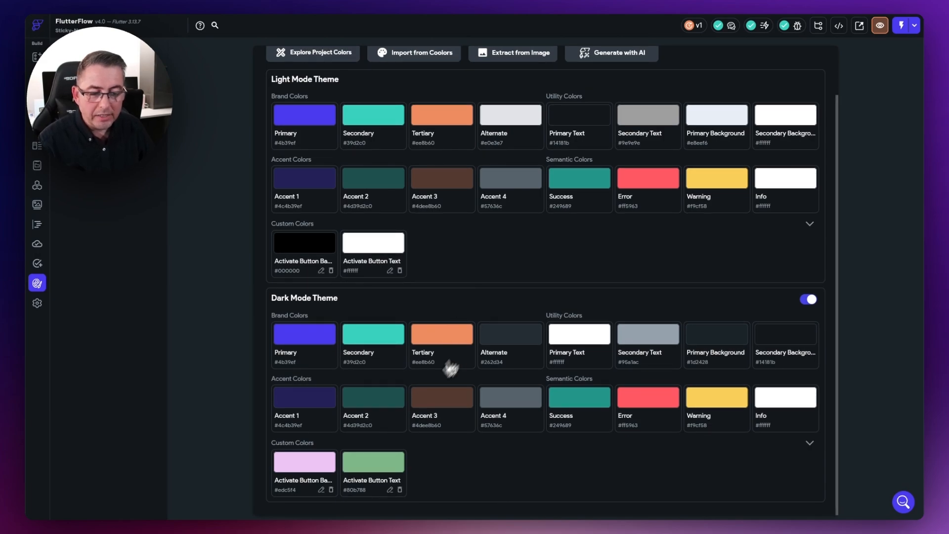
left_click(304, 465)
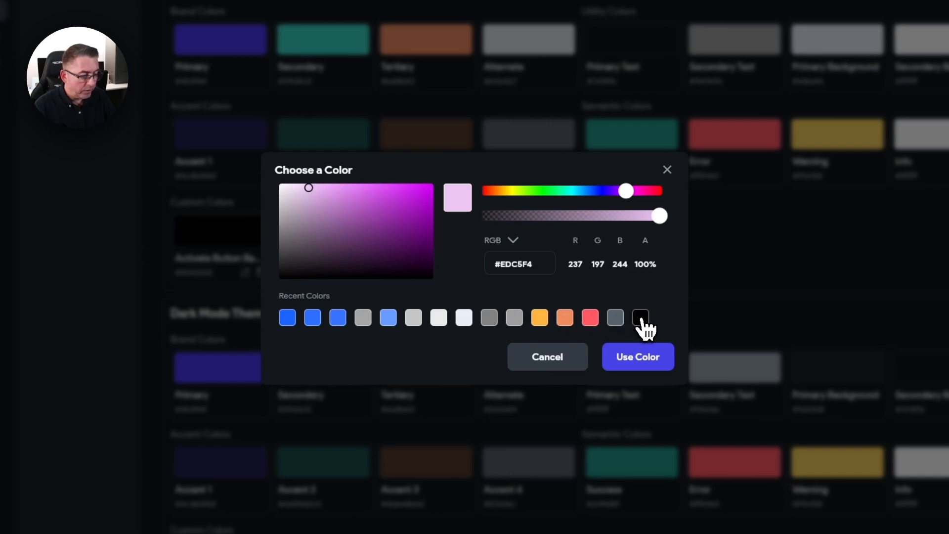
left_click(335, 210)
Step: Set dark-mode Activate Button Background to black #000000 and Activate Button Text to white #ffffff
left_click_drag(336, 210, 435, 281)
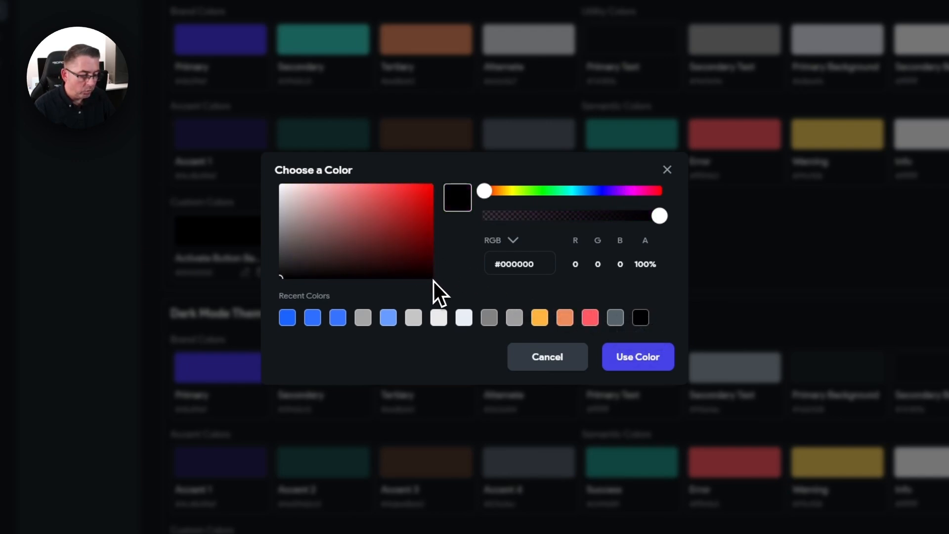
left_click(661, 365)
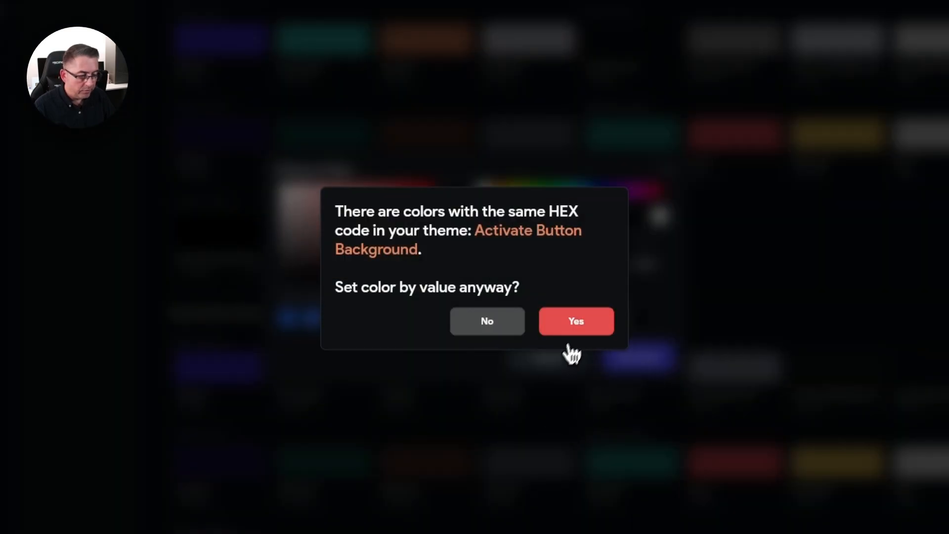
left_click(573, 331)
left_click(347, 478)
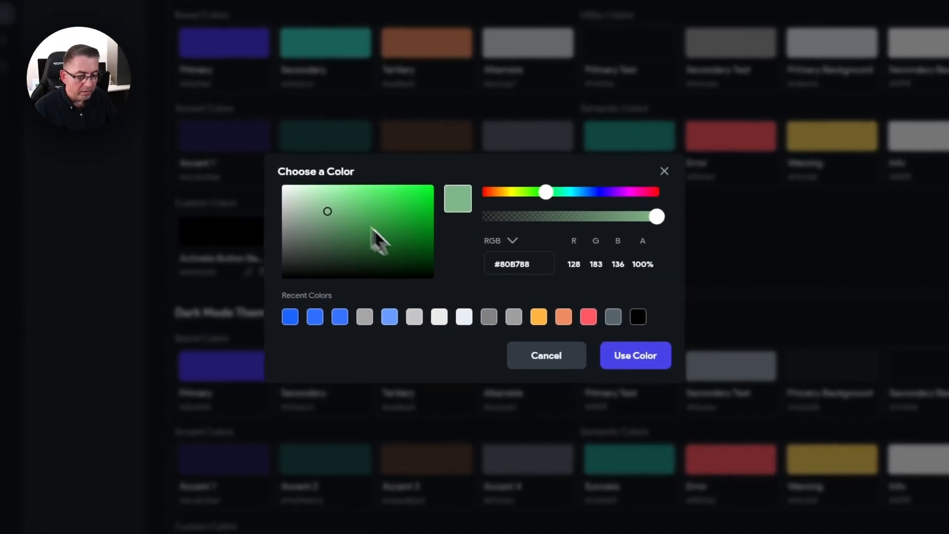
left_click_drag(331, 208, 304, 196)
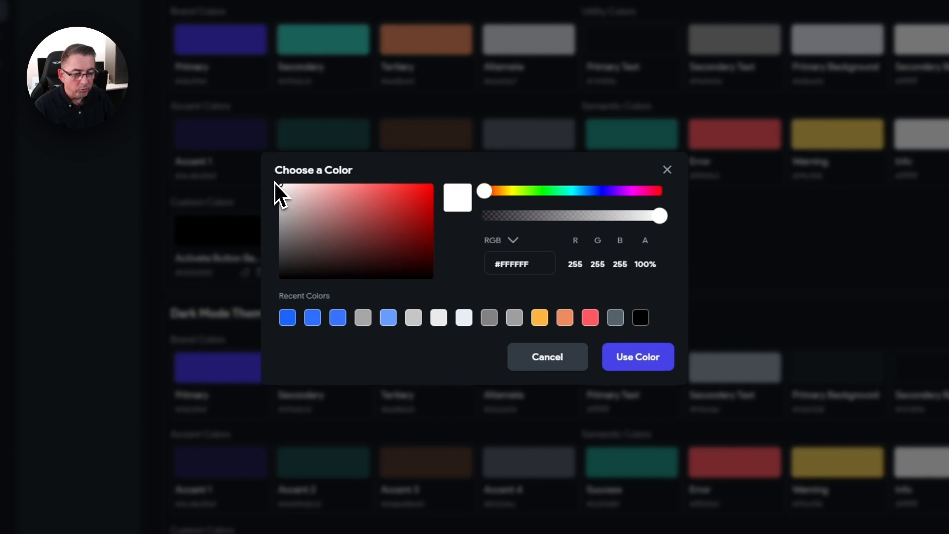
left_click(639, 357)
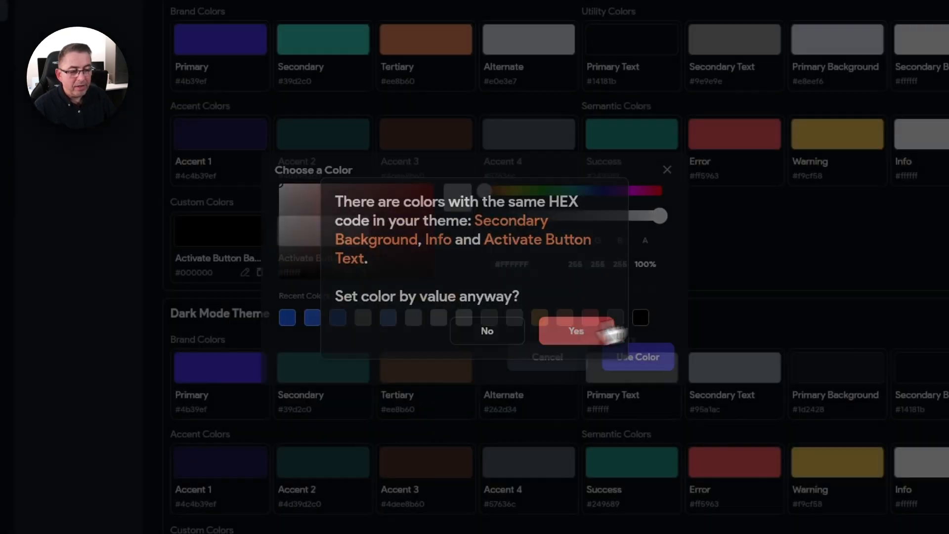
left_click(605, 332)
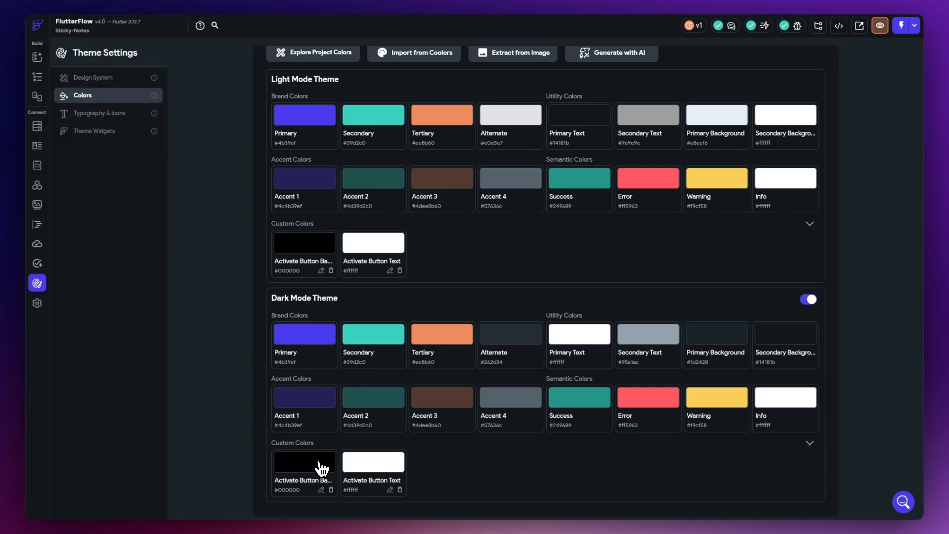
Step: Give the IconButton an Activate Button Background (black) fill and Activate Button Text (white) icon colour
left_click(38, 77)
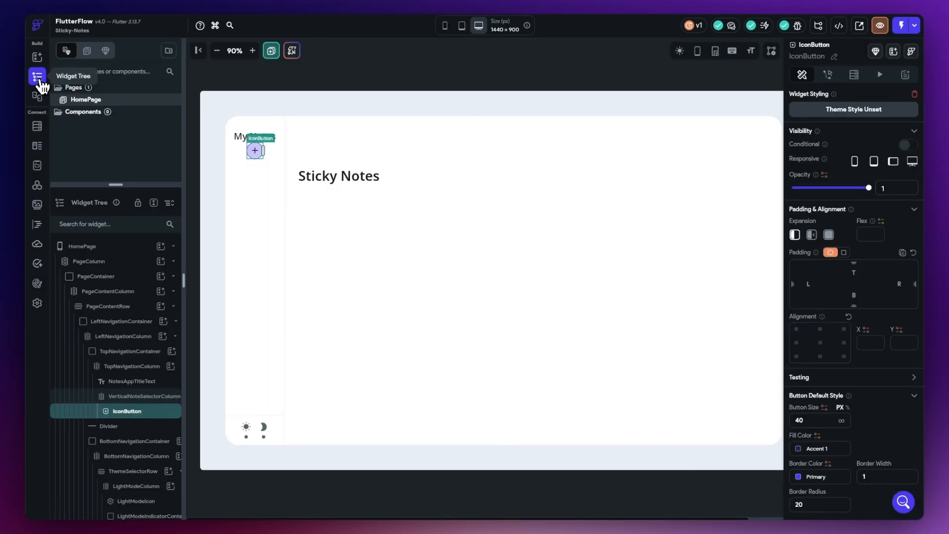
left_click_drag(184, 211, 208, 207)
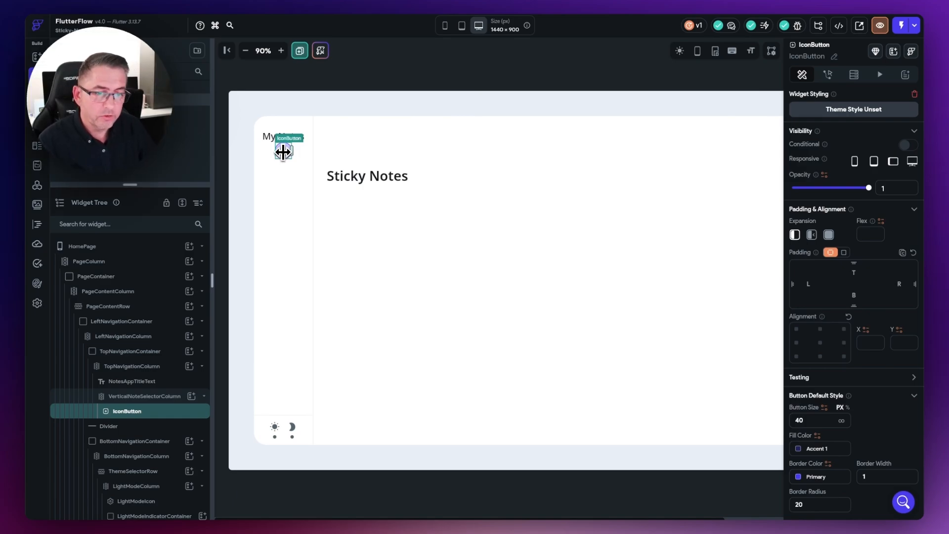
scroll(840, 318, "down", 3)
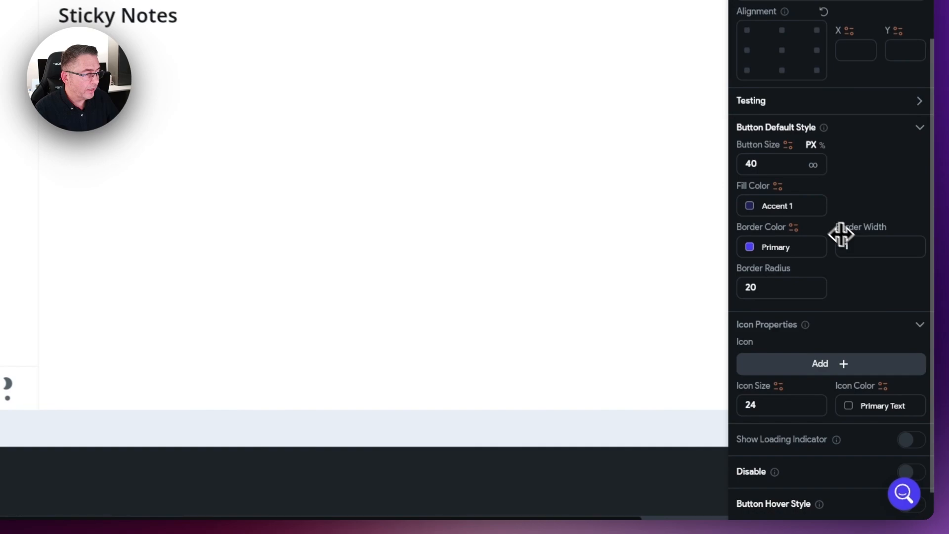
left_click(750, 205)
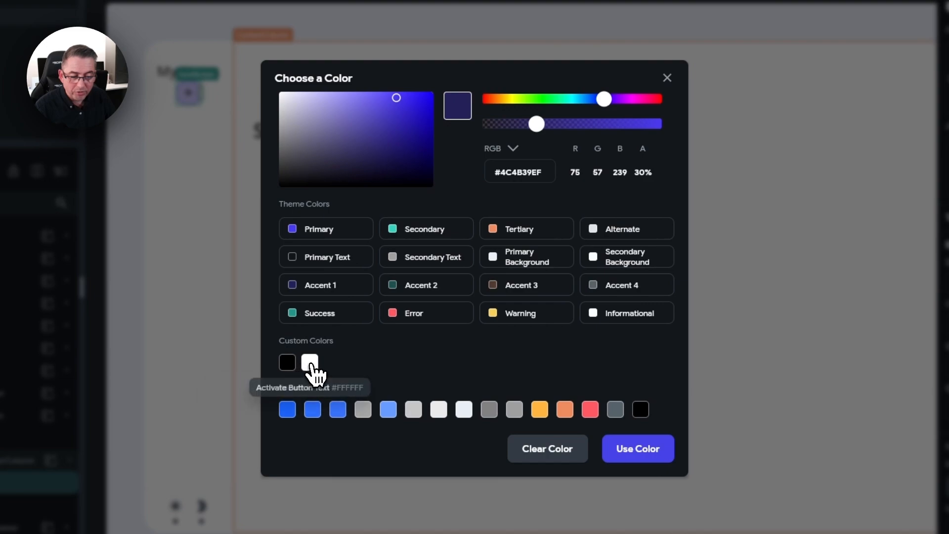
left_click(288, 363)
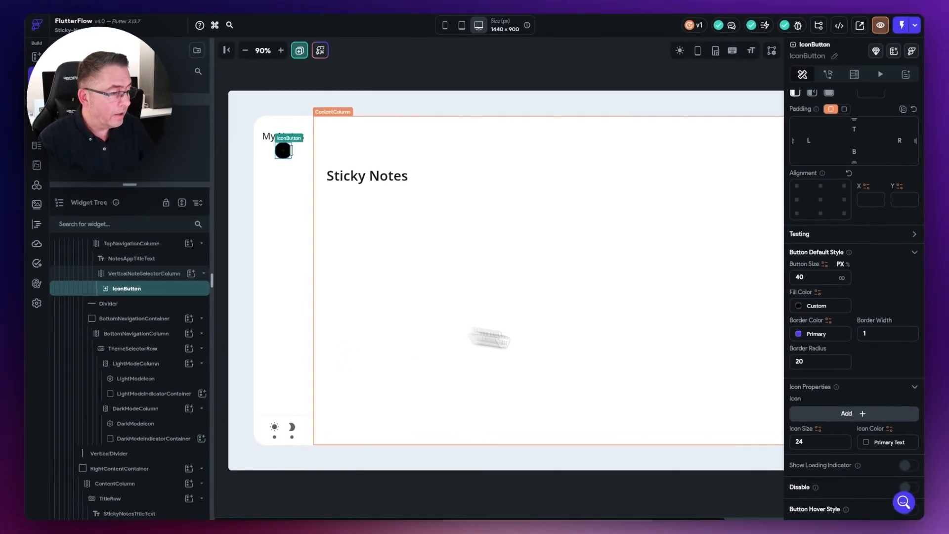
scroll(858, 375, "down", 1)
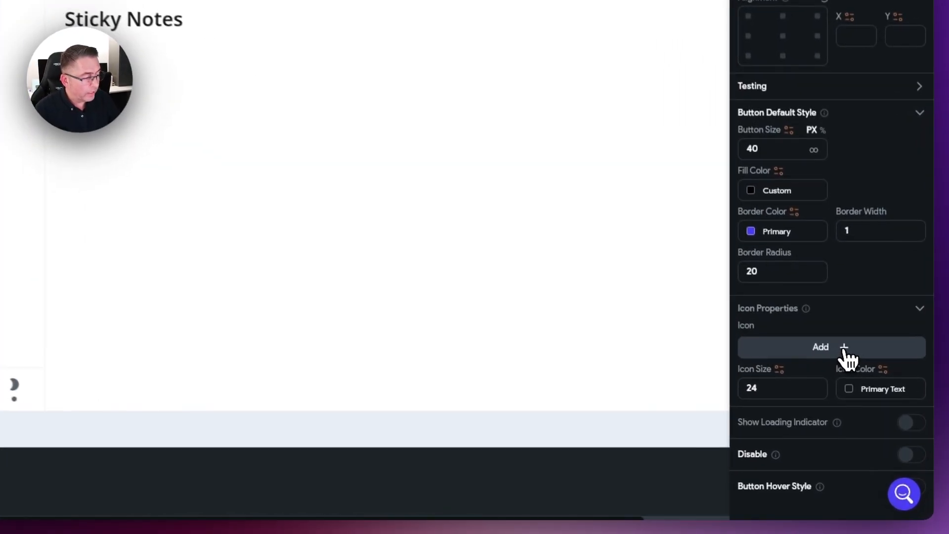
left_click(850, 393)
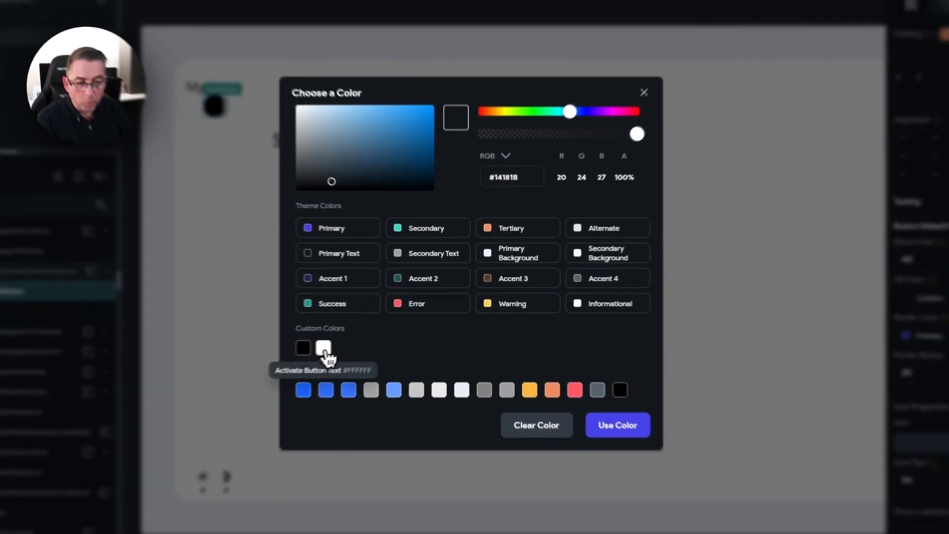
left_click(305, 355)
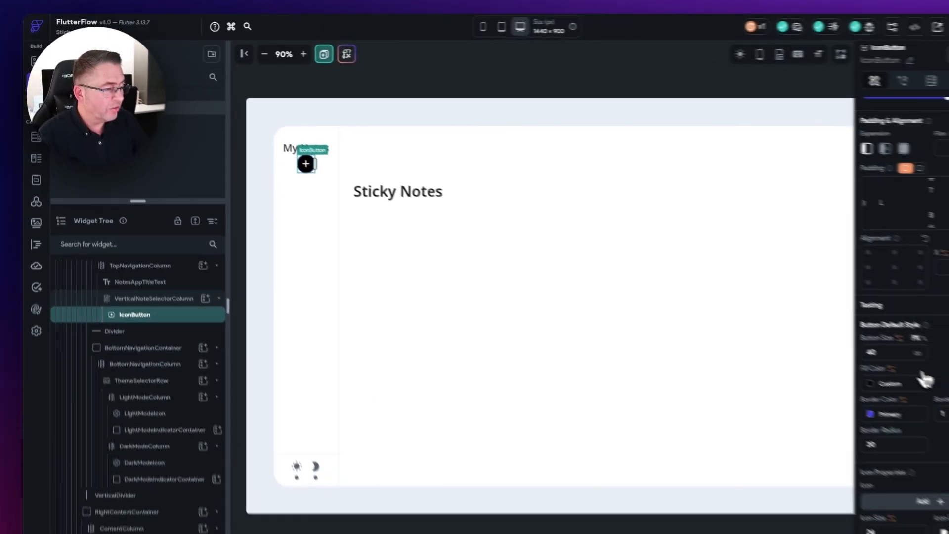
Step: Remove the add button's border colour and width, and reshape it by entering 22 then 18
left_click(805, 383)
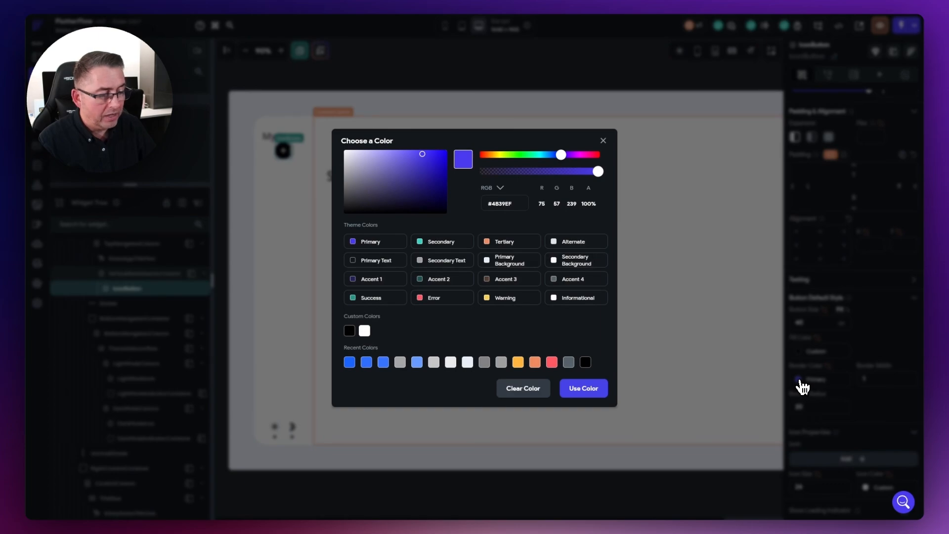
left_click(520, 393)
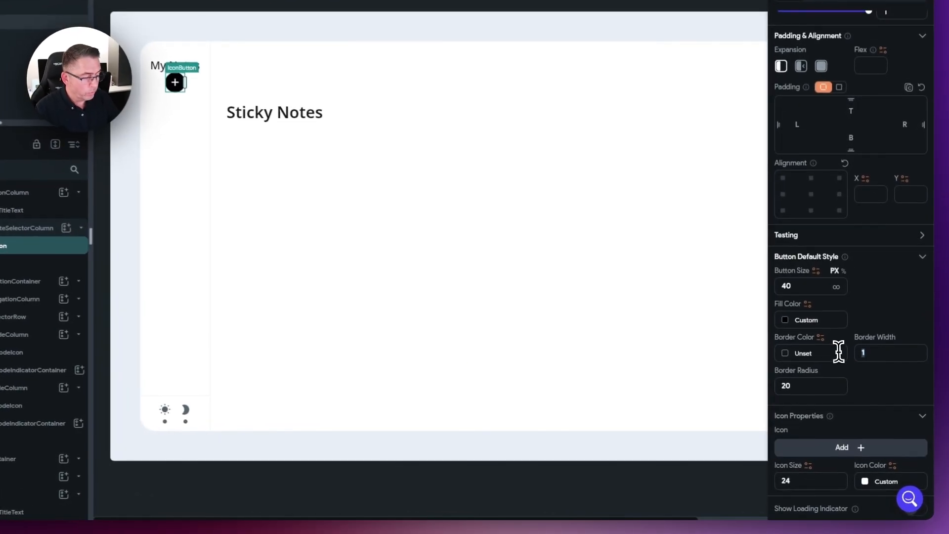
key("BackSpace")
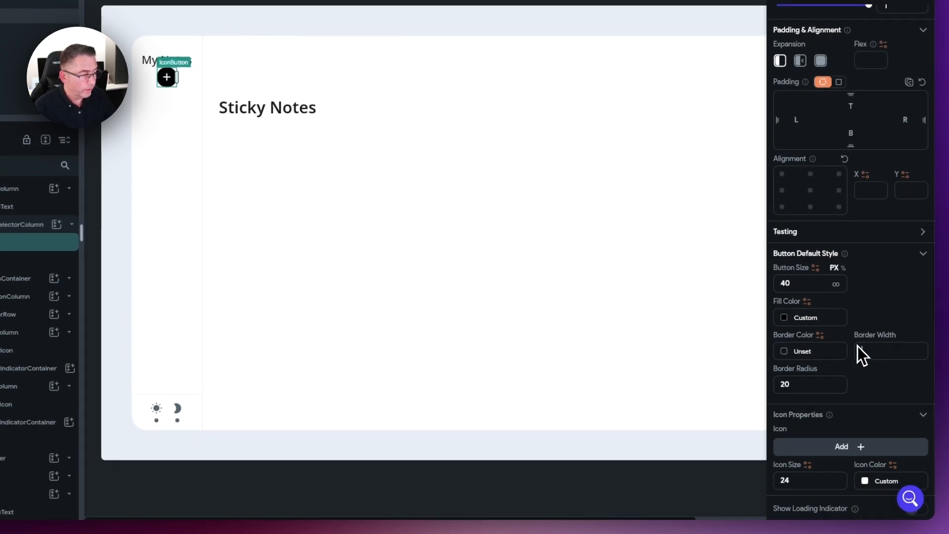
left_click_drag(786, 285, 799, 287)
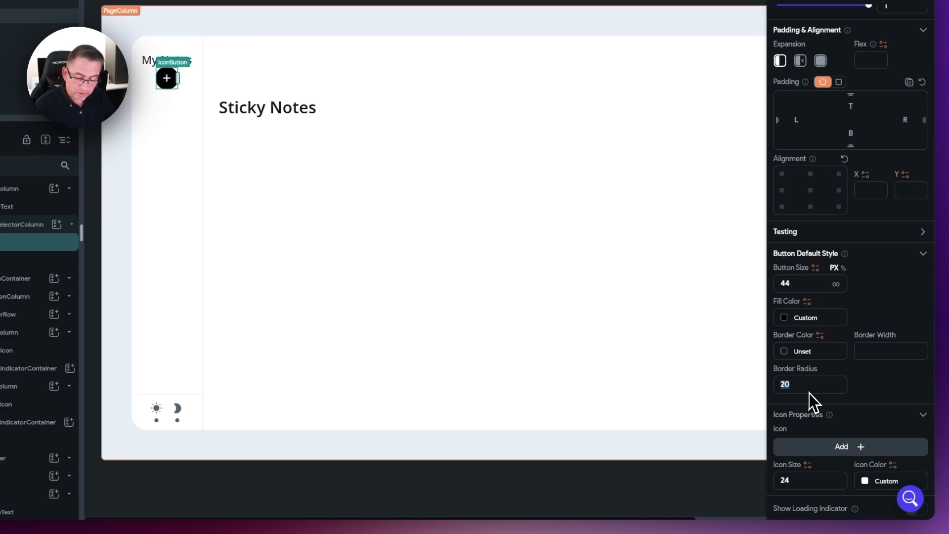
type("22")
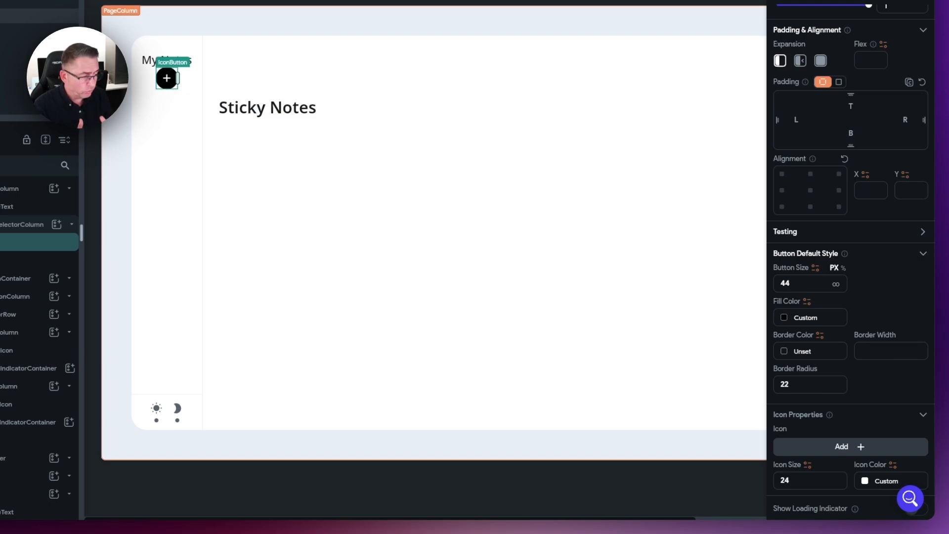
type("18")
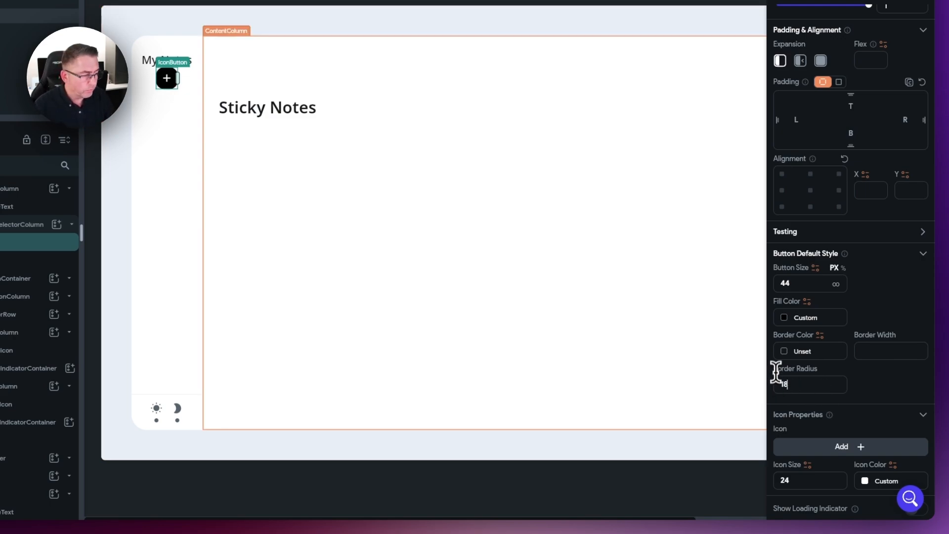
left_click(117, 136)
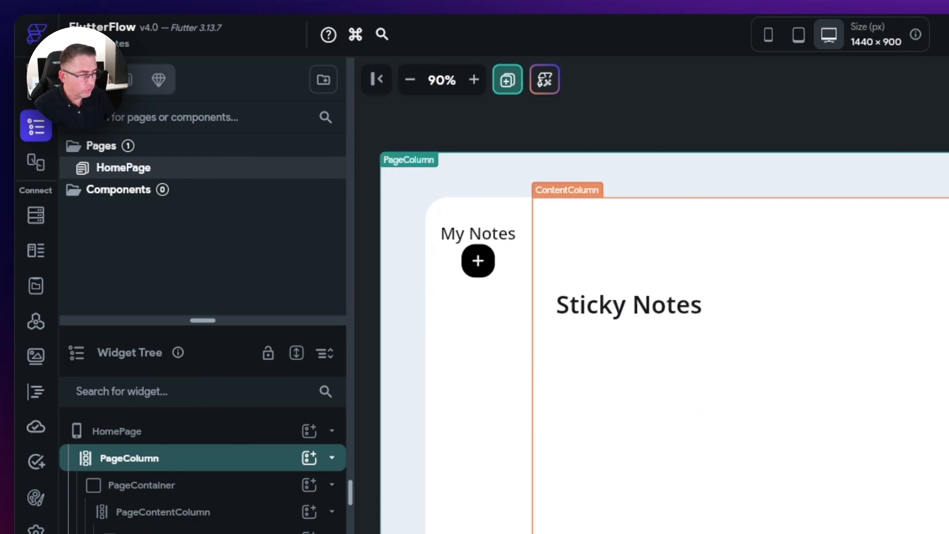
Step: Set TopNavigationColumn's Items Spacing to 60
left_click(490, 261)
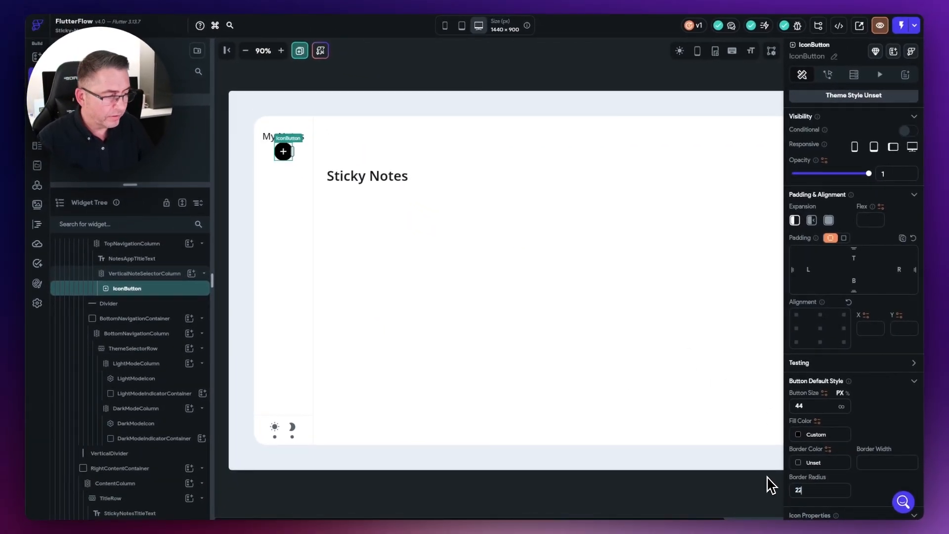
left_click(246, 204)
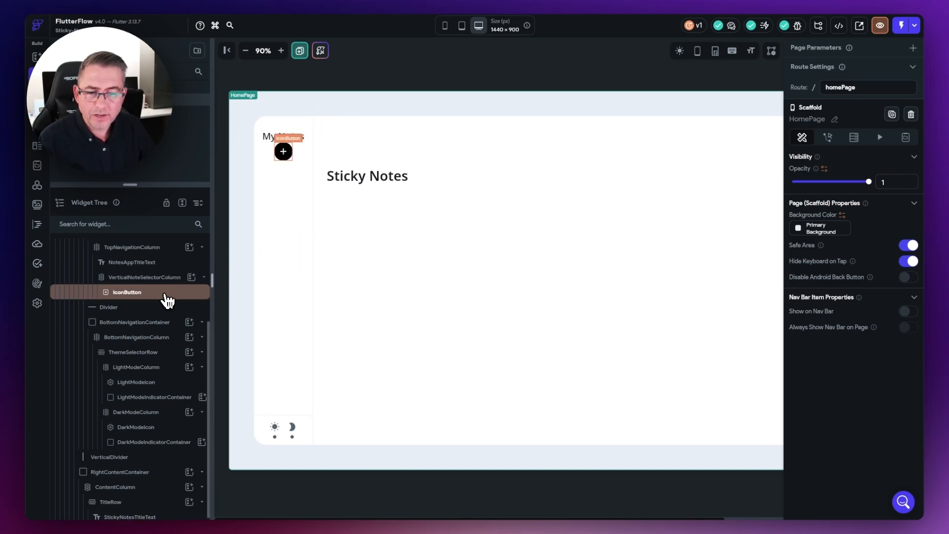
scroll(166, 300, "up", 2)
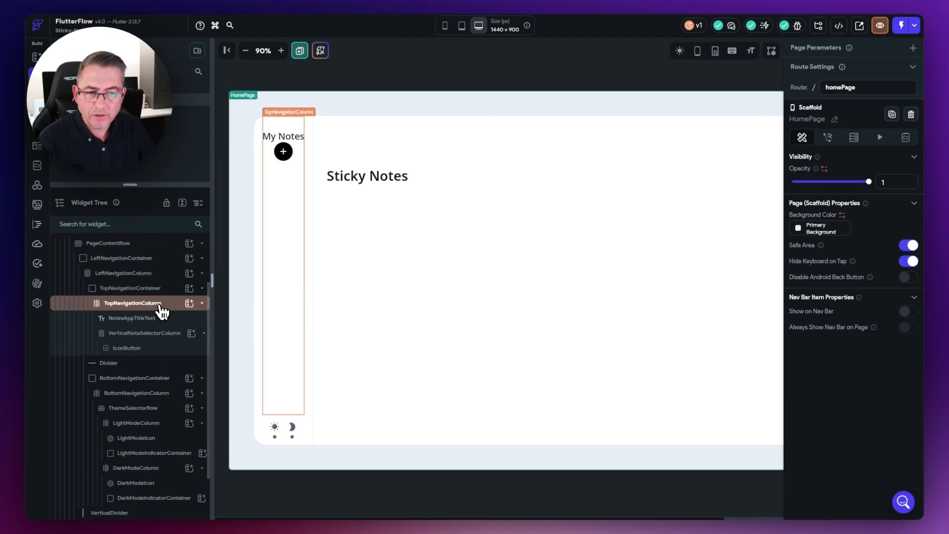
left_click(133, 304)
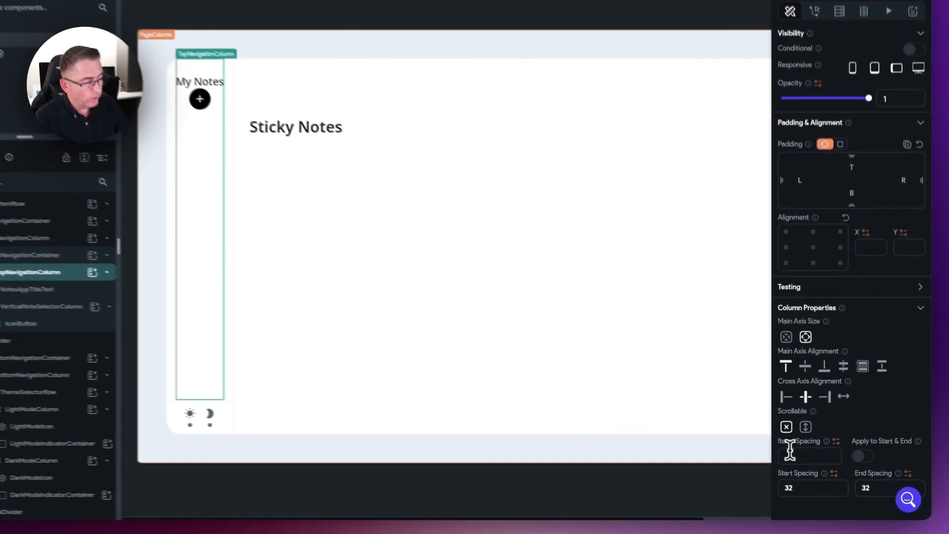
left_click(803, 462)
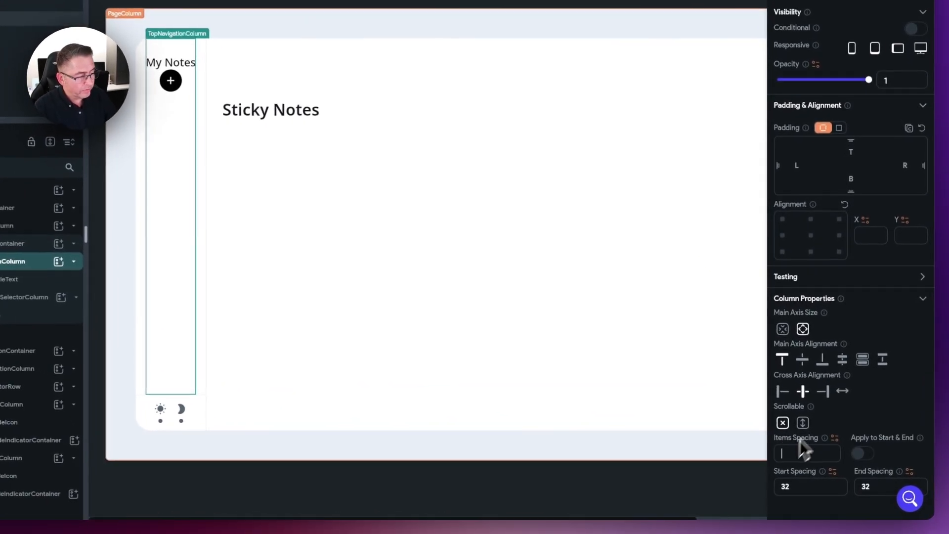
type("60")
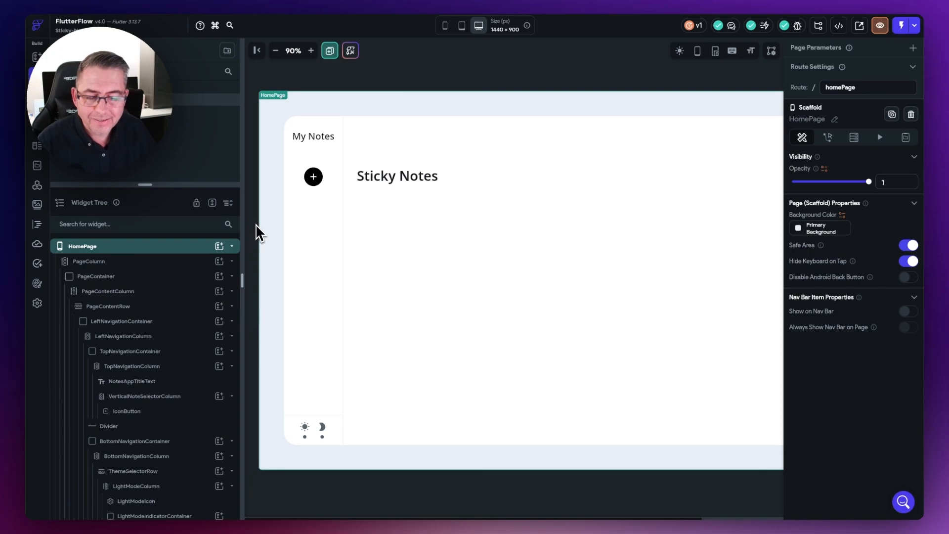
Step: Add a Column below the IconButton in VerticalNoteSelectorColumn and start naming it NoteColourColumn
left_click(140, 400)
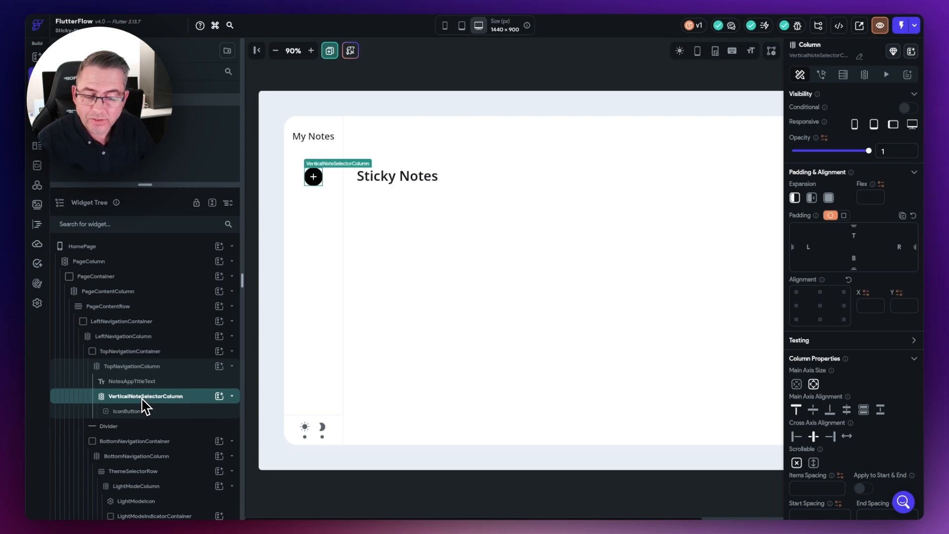
left_click(219, 396)
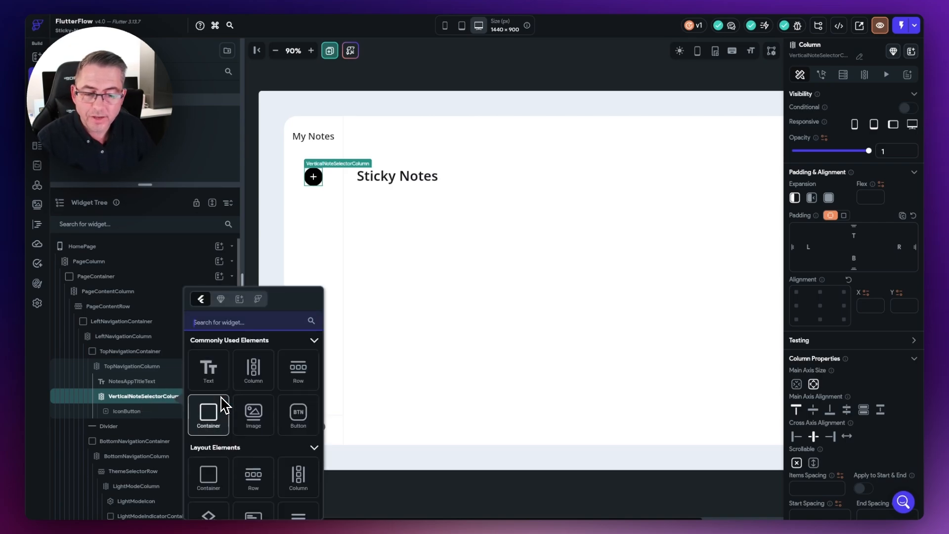
left_click(253, 380)
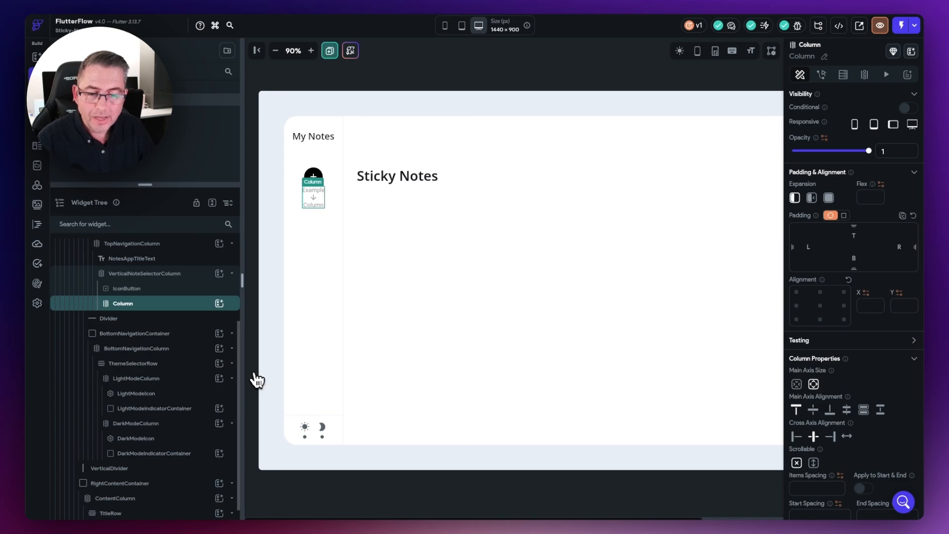
left_click(824, 56)
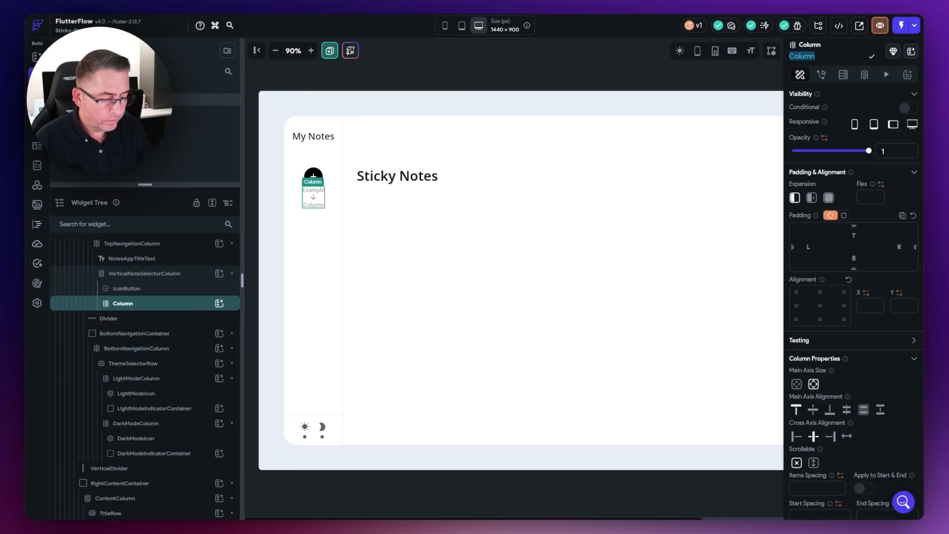
type("NoteCol")
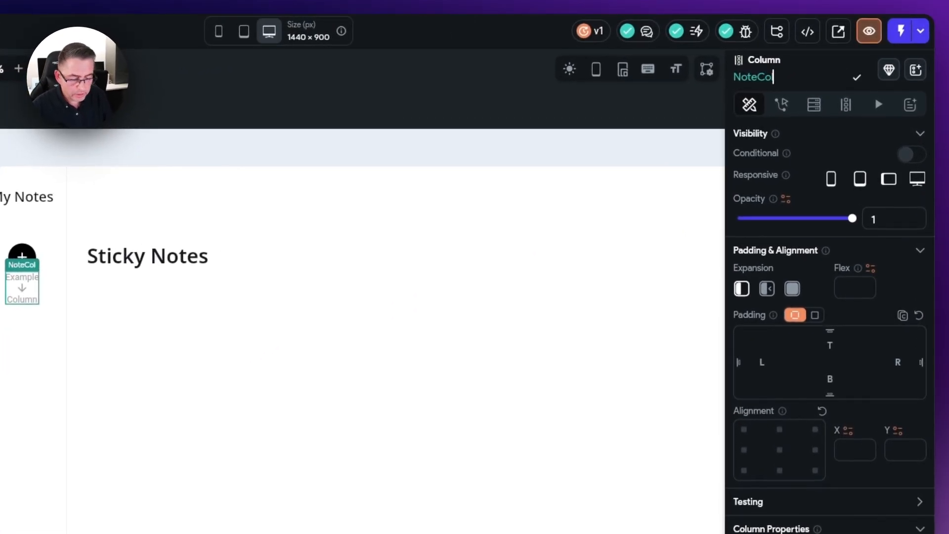
type("o")
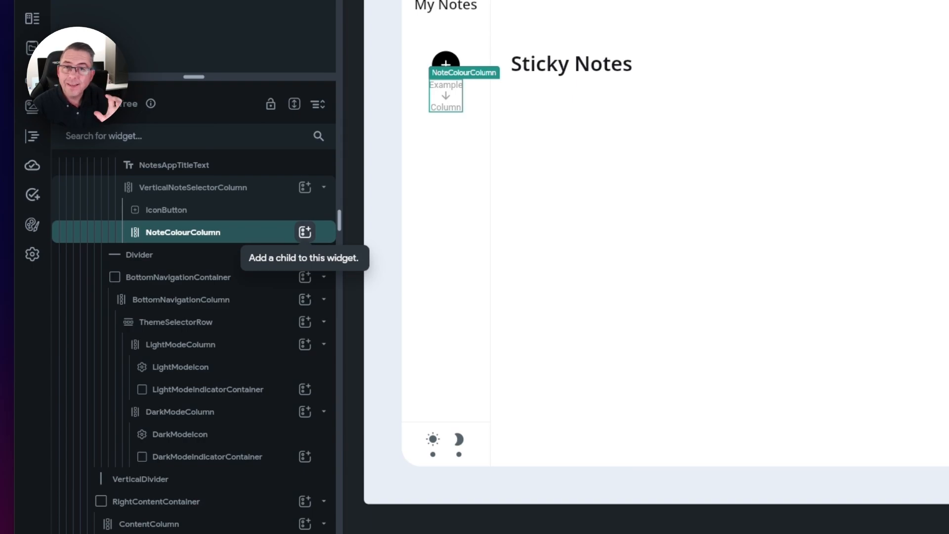
Step: Add a circular Container inside NoteColourColumn with 24 px diameter and Primary fill
left_click(305, 232)
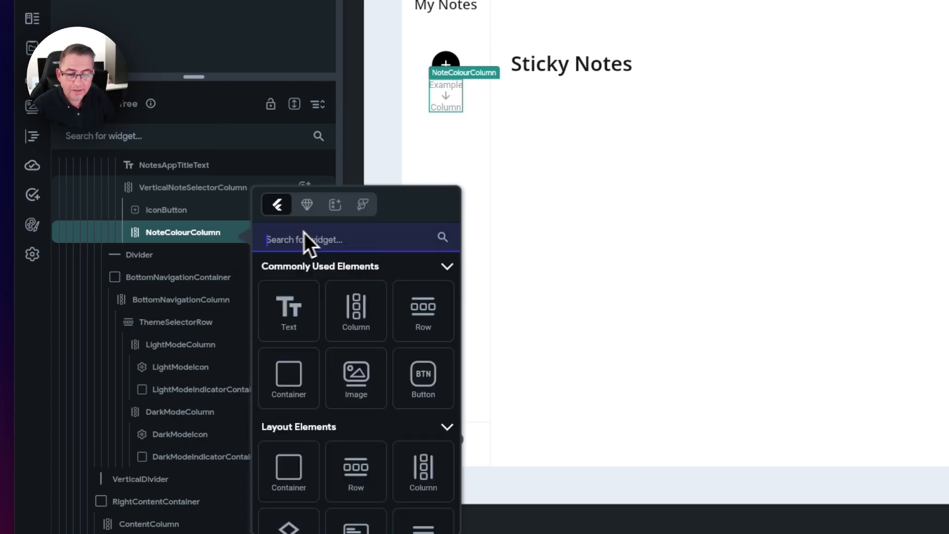
left_click(304, 380)
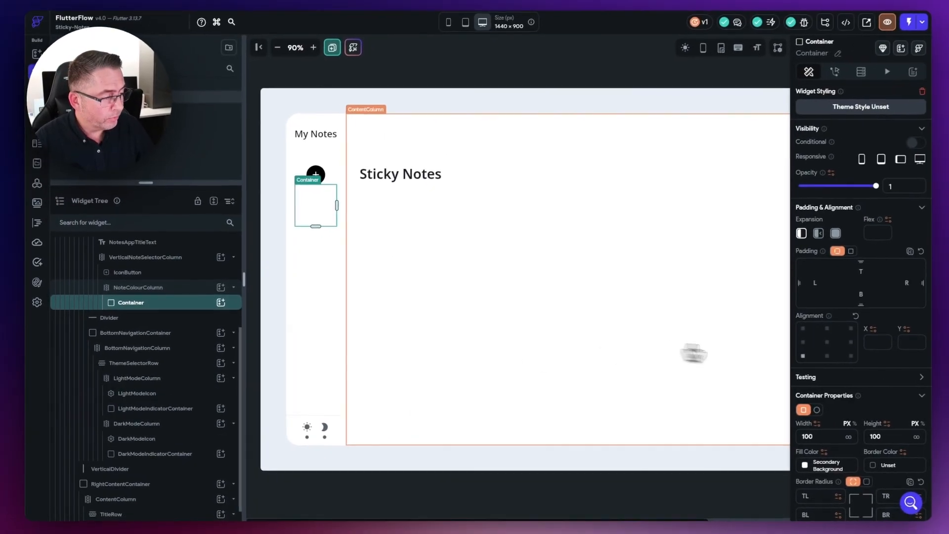
scroll(873, 373, "down", 3)
scroll(873, 371, "down", 2)
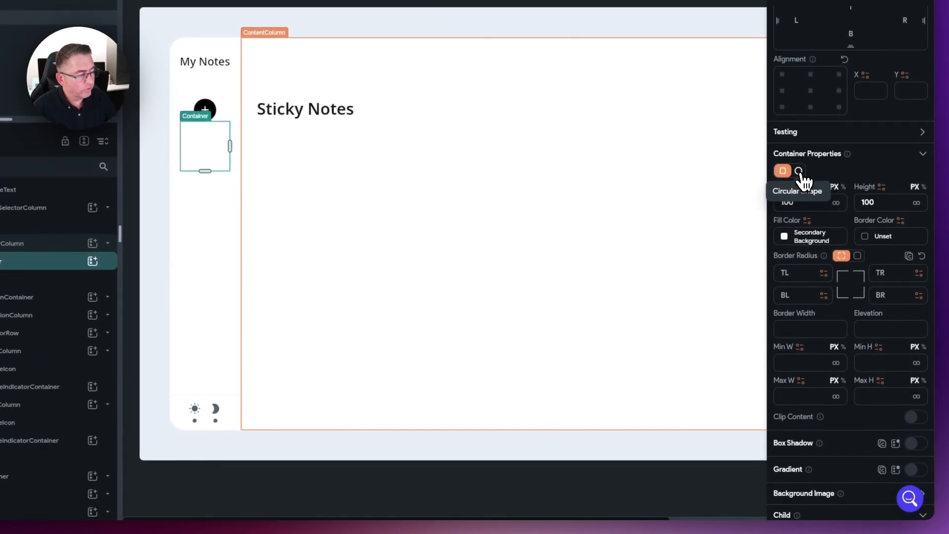
left_click(810, 228)
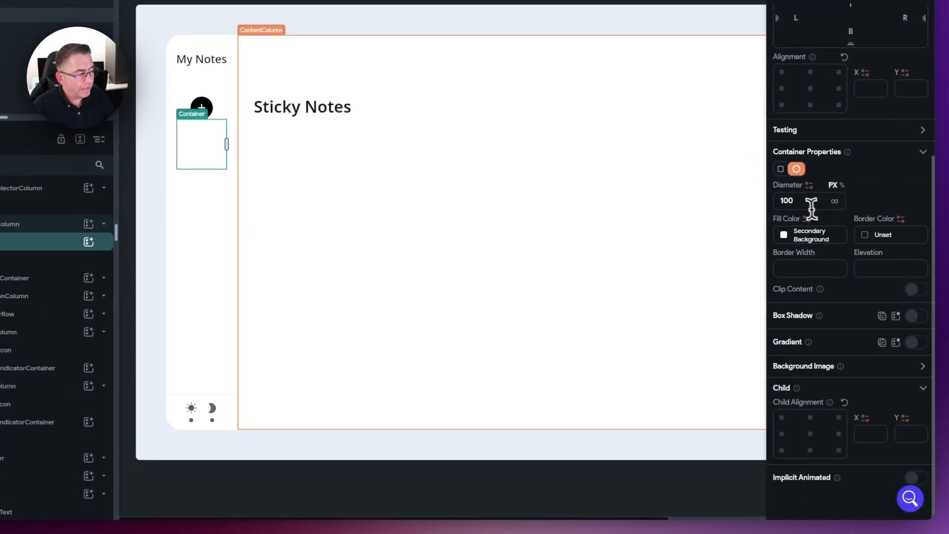
left_click_drag(809, 205, 770, 200)
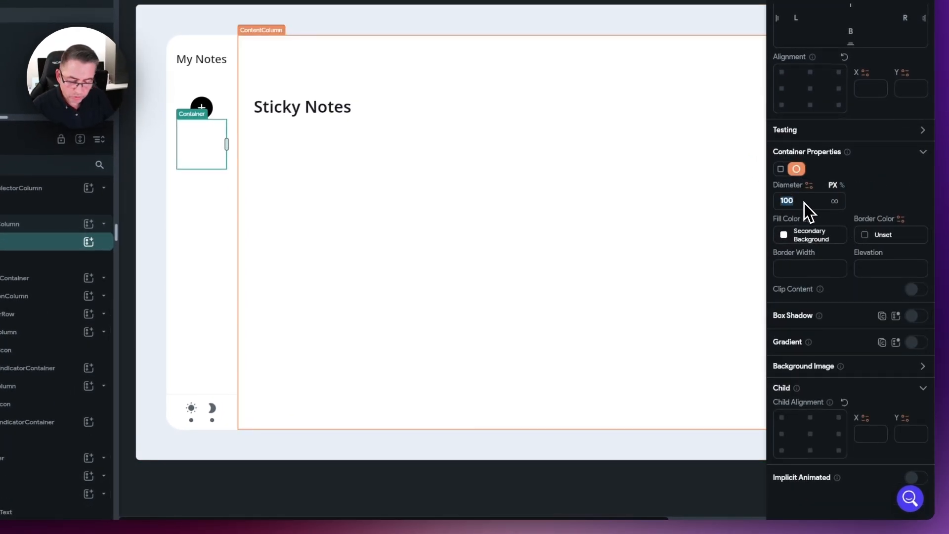
type("24")
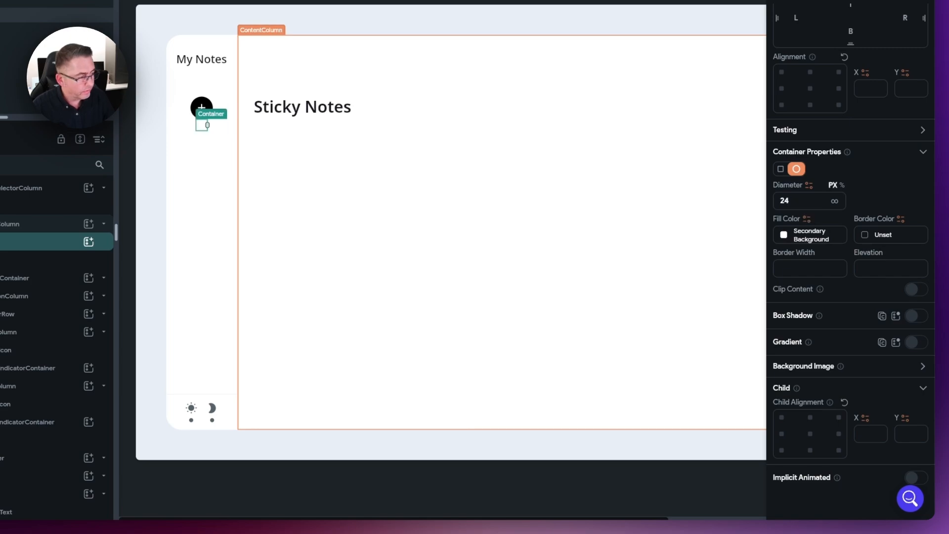
left_click(786, 238)
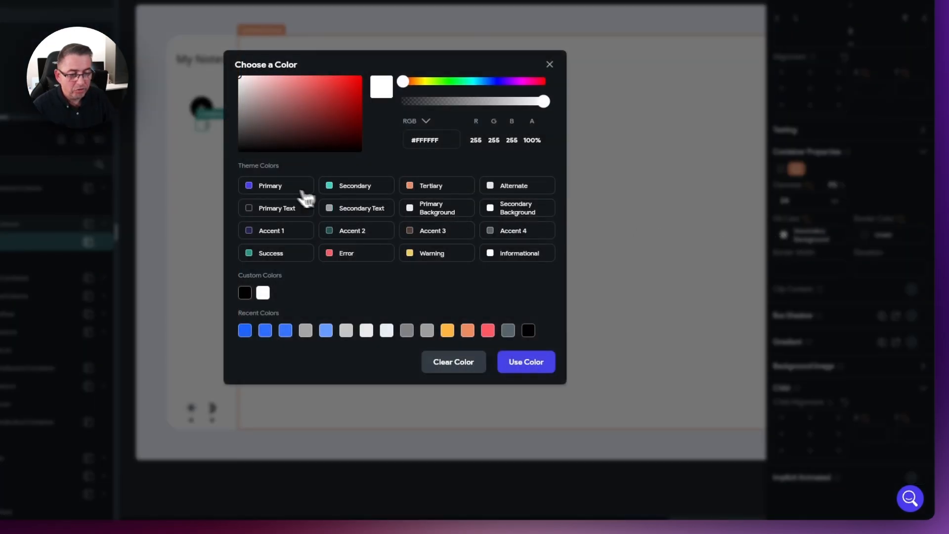
left_click(272, 191)
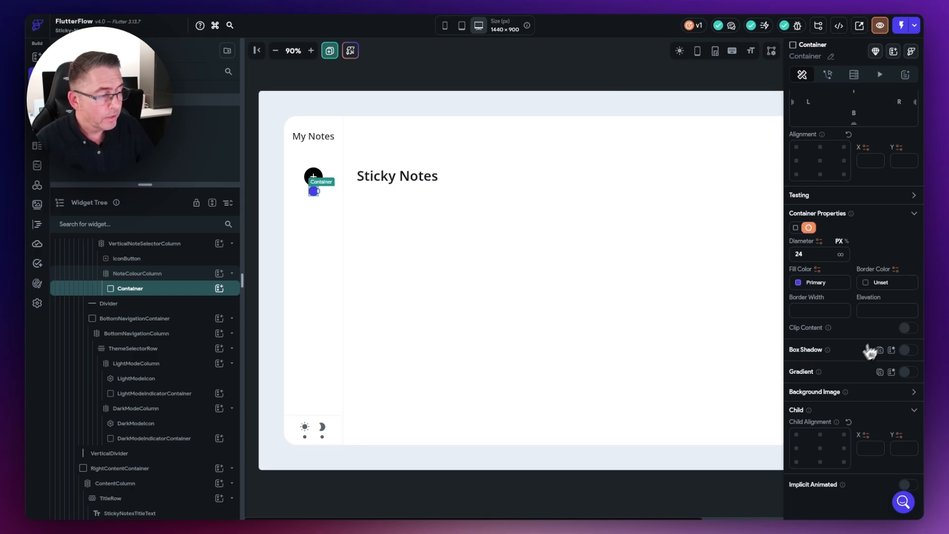
scroll(860, 326, "up", 1)
scroll(860, 326, "up", 5)
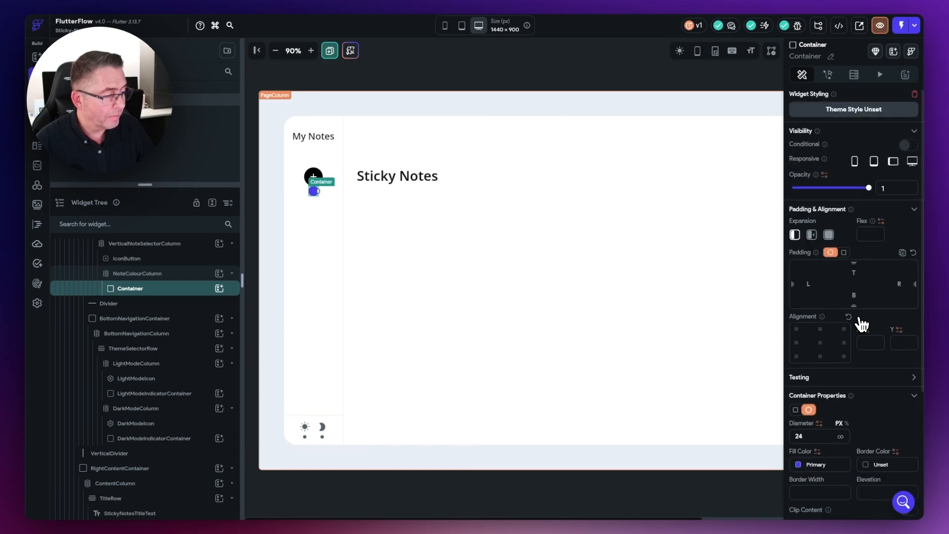
scroll(861, 323, "down", 6)
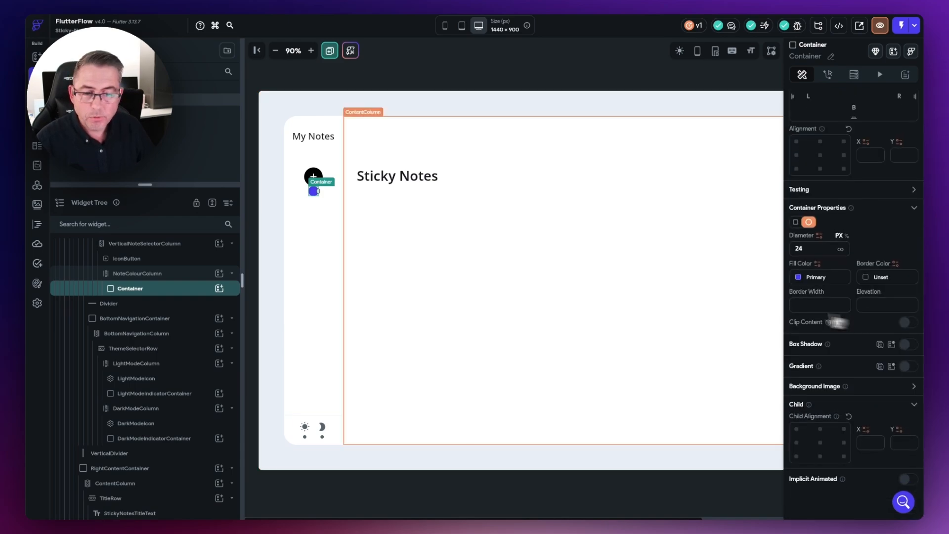
Step: Set NoteColourColumn's Items Spacing to 16
left_click(140, 274)
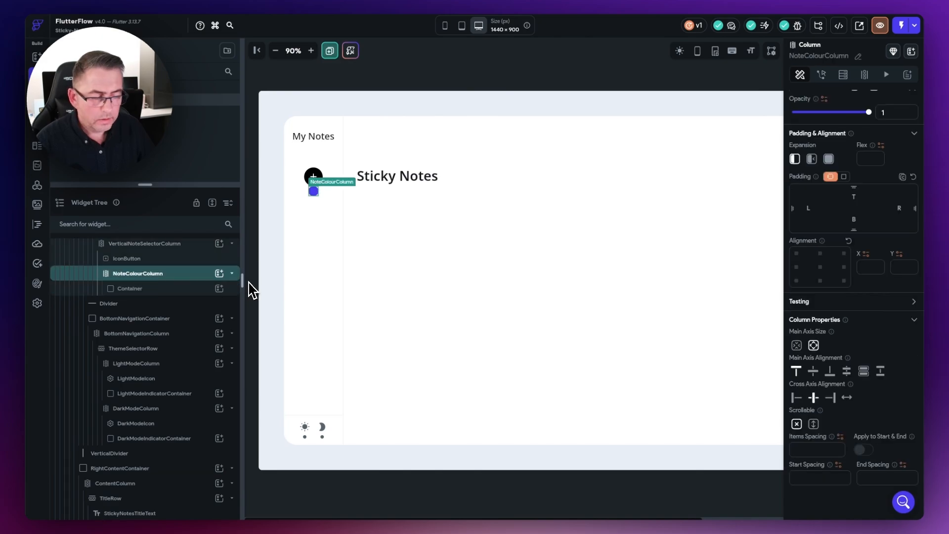
left_click(801, 450)
type("16")
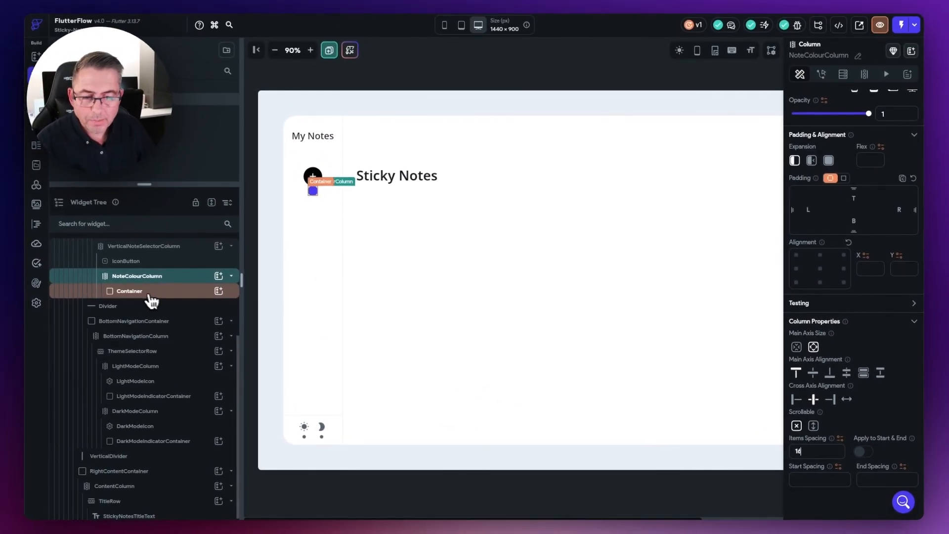
left_click(142, 299)
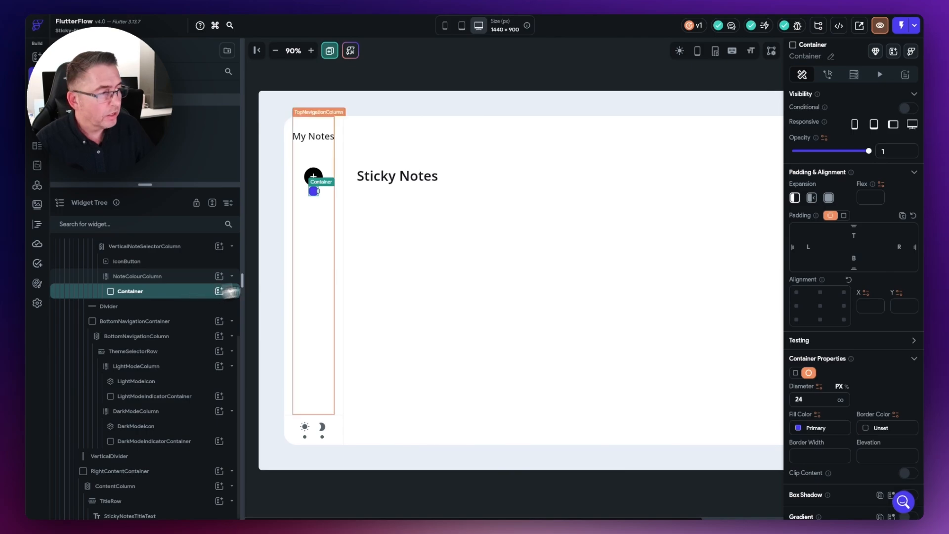
Step: Rename the 24 px Primary circle Container to CircleContainer
left_click(831, 57)
type("CircleConta")
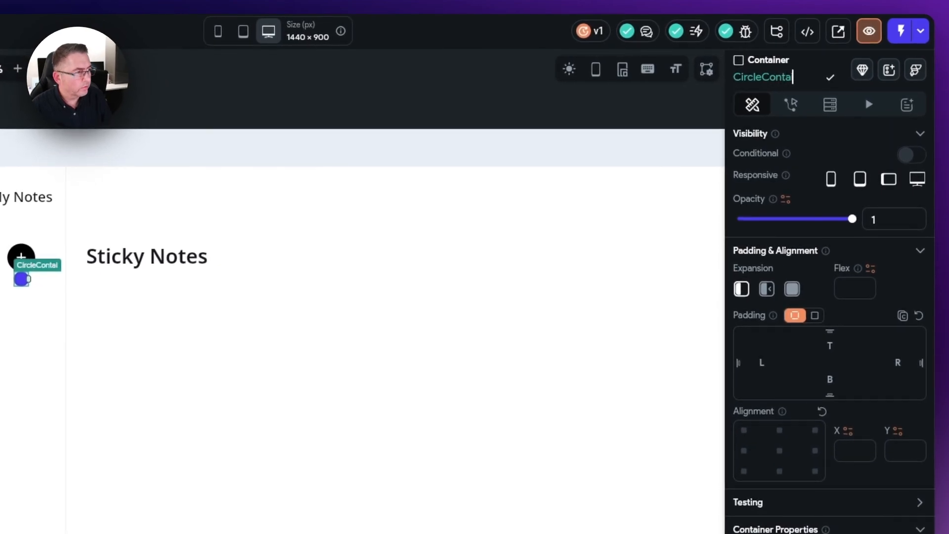
type("iner")
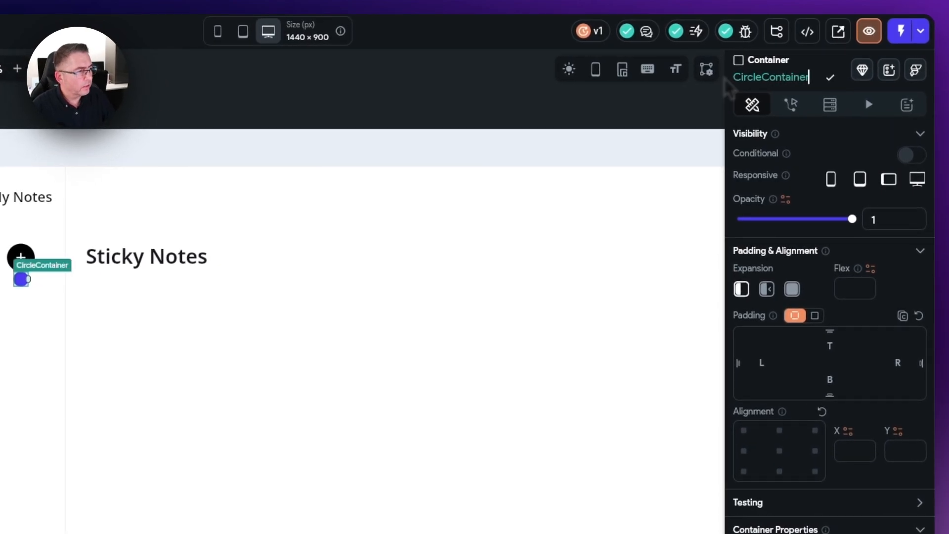
left_click(831, 79)
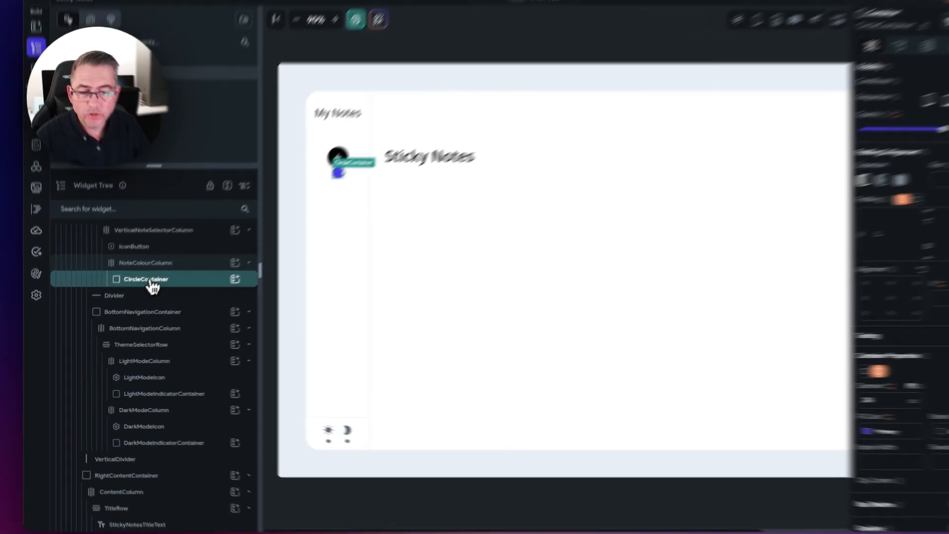
Step: Duplicate CircleContainer four times so NoteColourColumn holds five blue circles
right_click(151, 280)
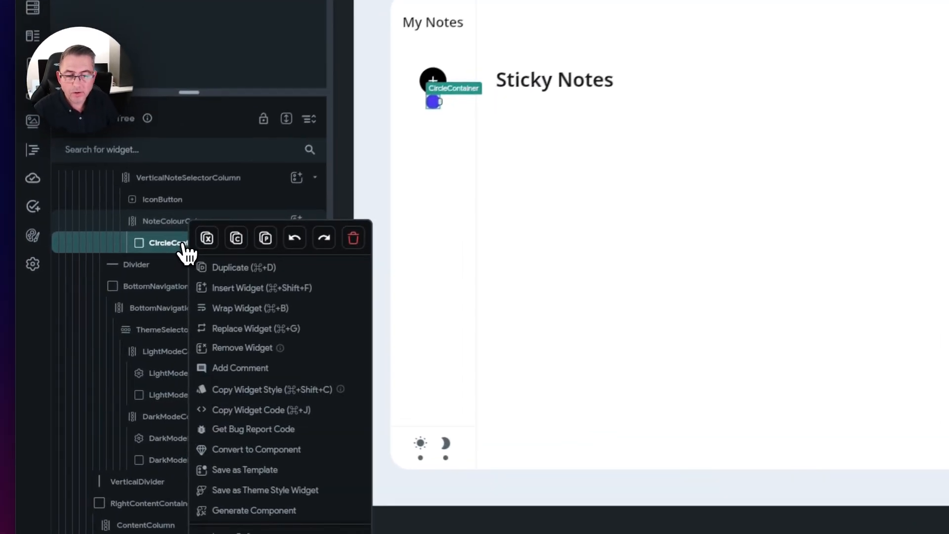
left_click(173, 293)
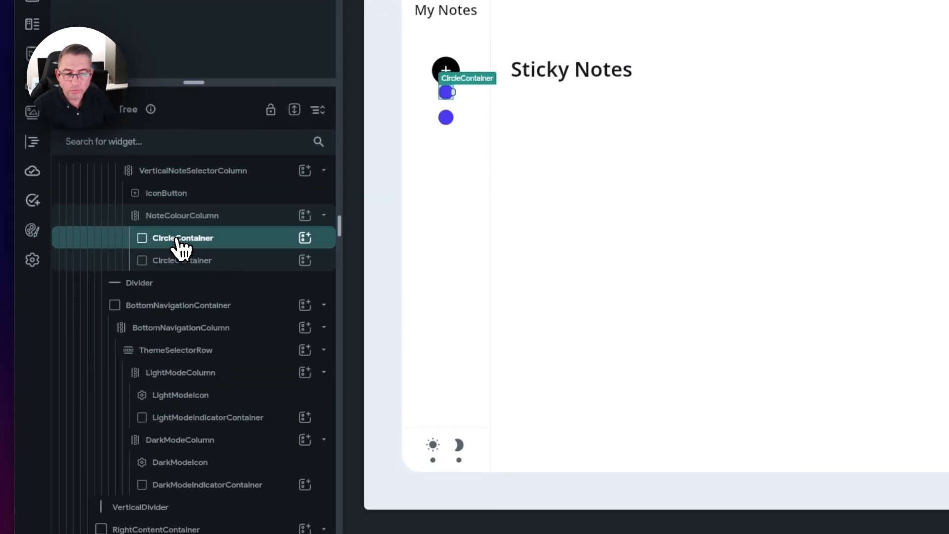
right_click(182, 261)
left_click(228, 245)
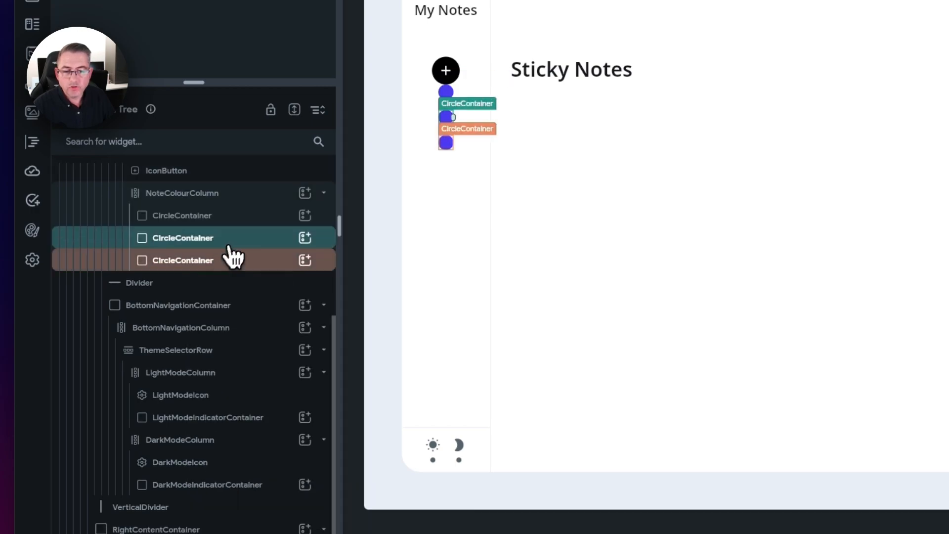
right_click(179, 262)
left_click(230, 242)
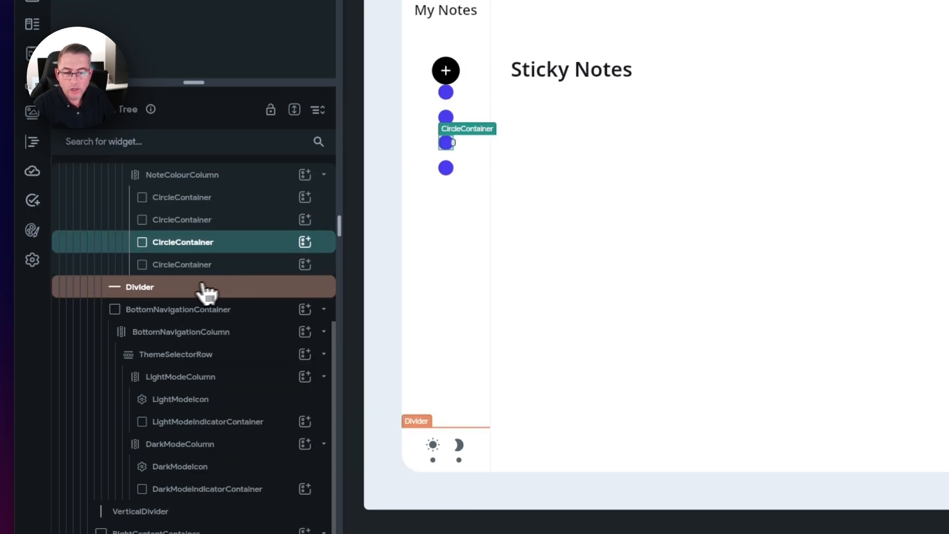
right_click(184, 270)
left_click(235, 247)
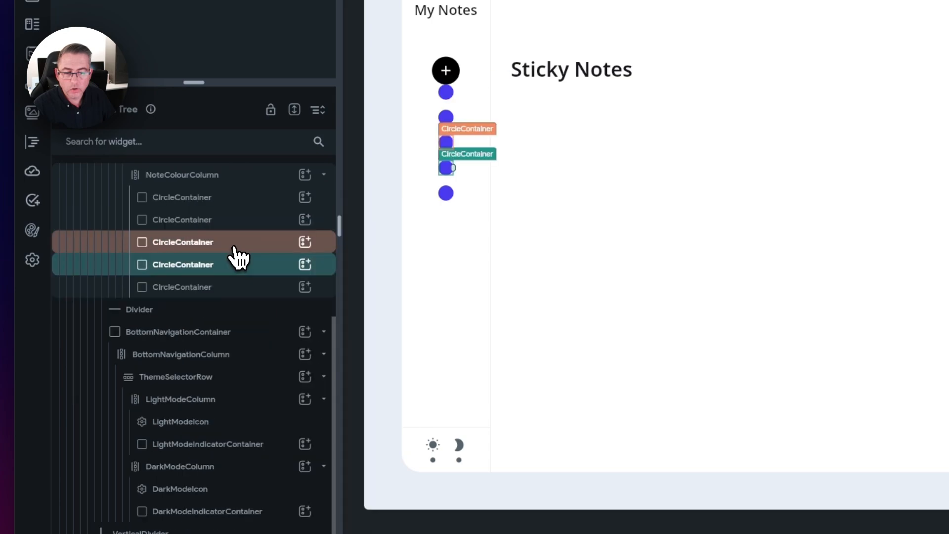
scroll(259, 341, "up", 1)
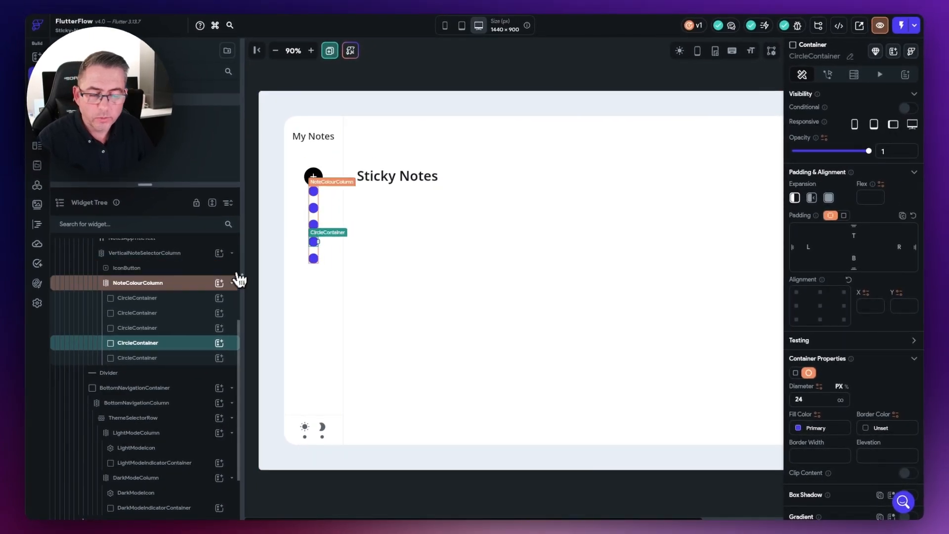
Step: Set VerticalNoteSelectorColumn's Items Spacing to 60, separating the plus button from the circles
left_click(135, 289)
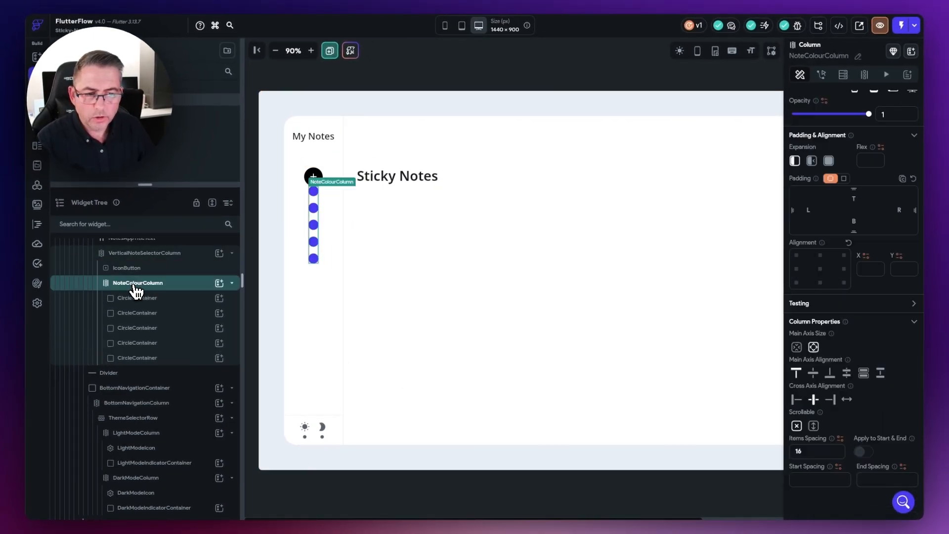
scroll(132, 290, "up", 1)
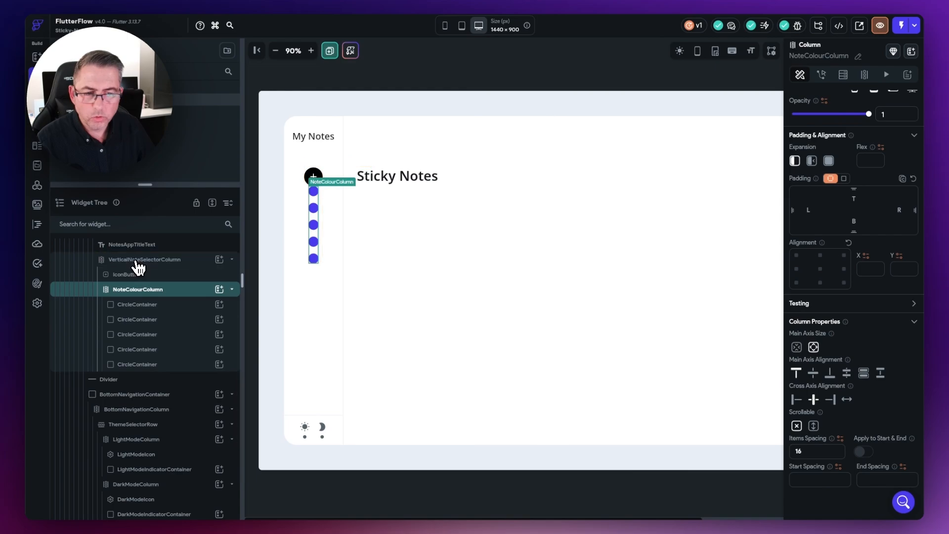
left_click(136, 263)
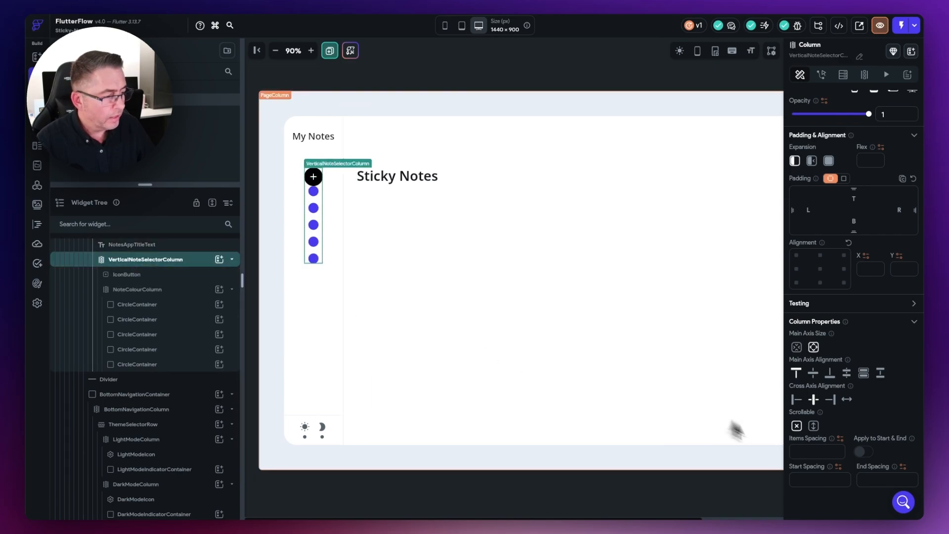
left_click(796, 451)
type("60")
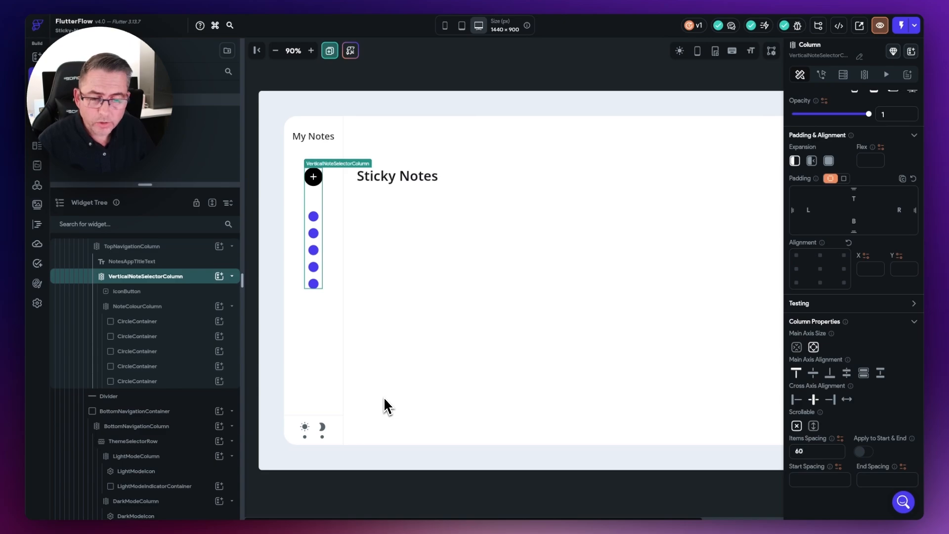
left_click(126, 293)
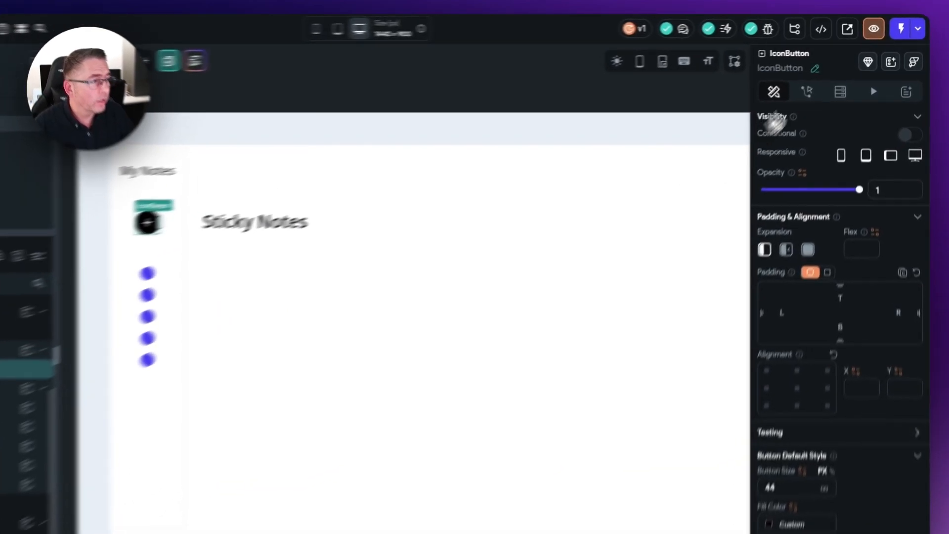
Step: Rename the plus IconButton to AddNoteIconButton
left_click(834, 56)
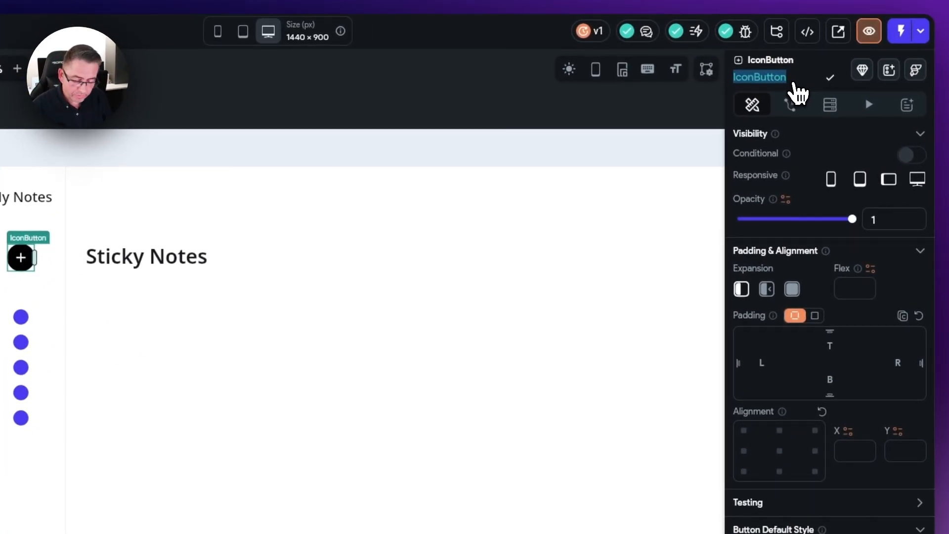
type("AddNote")
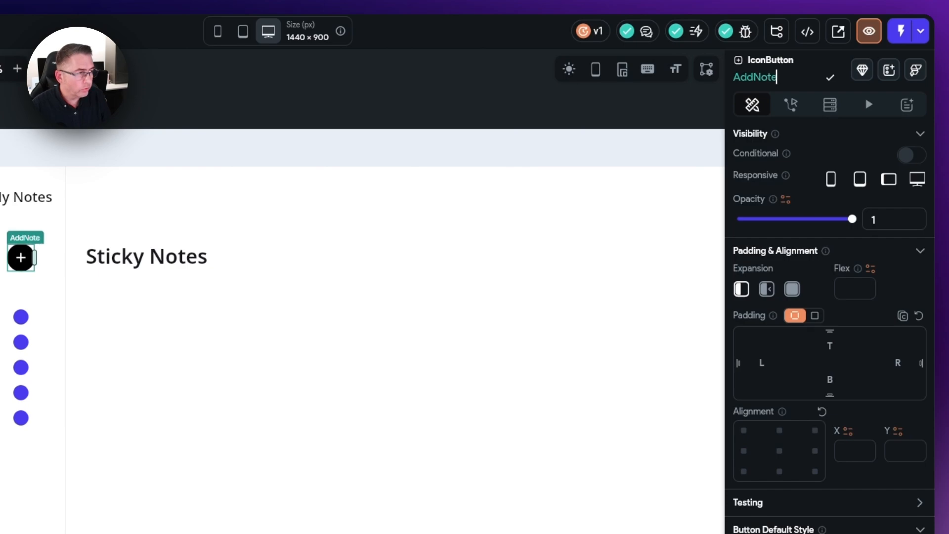
type("But")
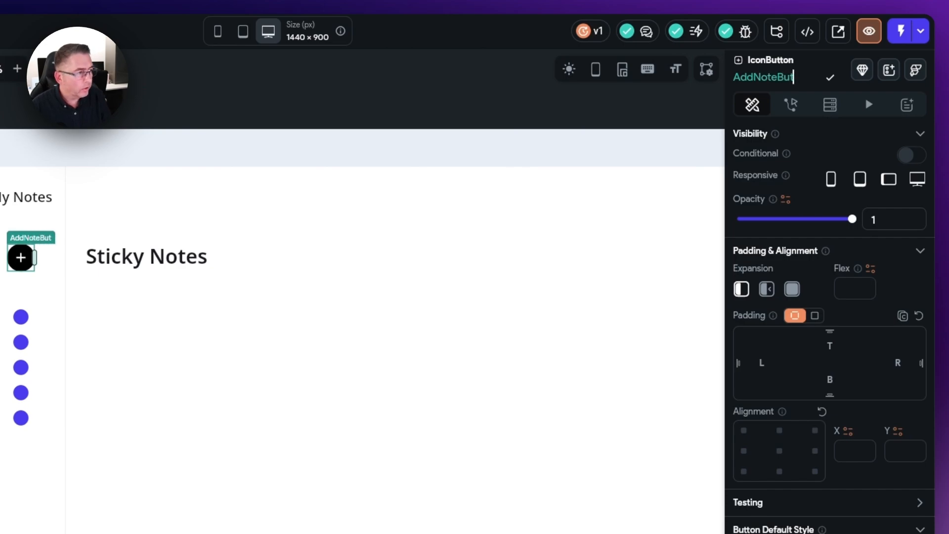
type("tonButton")
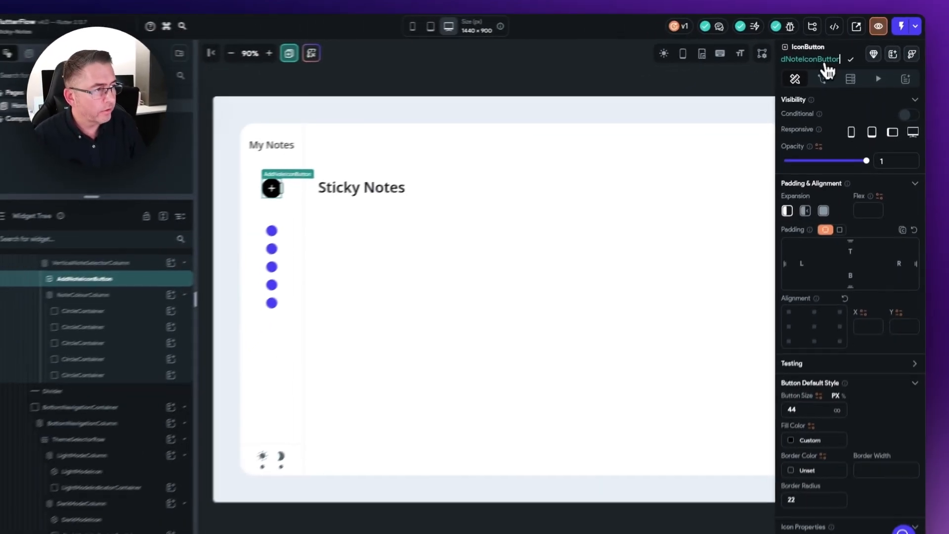
key("Return")
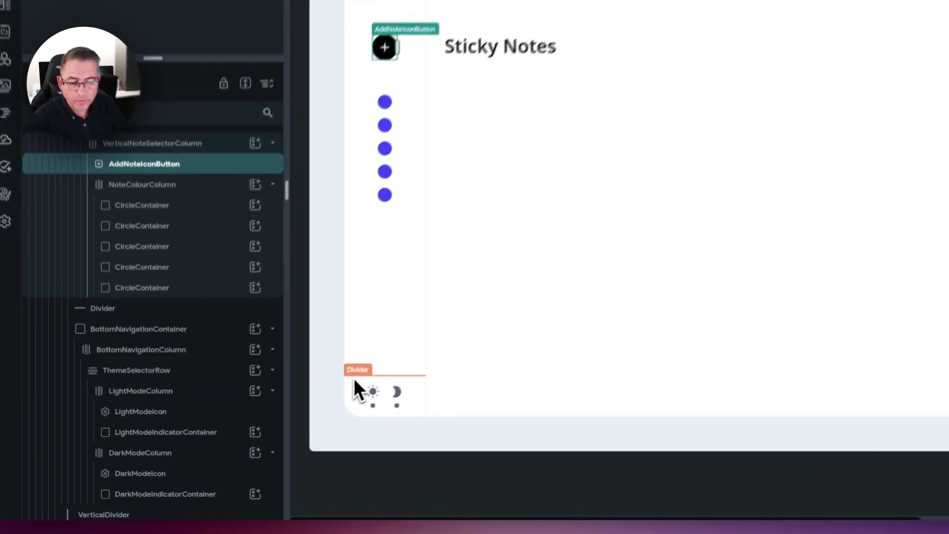
Step: Give the sidebar Divider an Indent of 32 and an End-Indent of 32
left_click(291, 415)
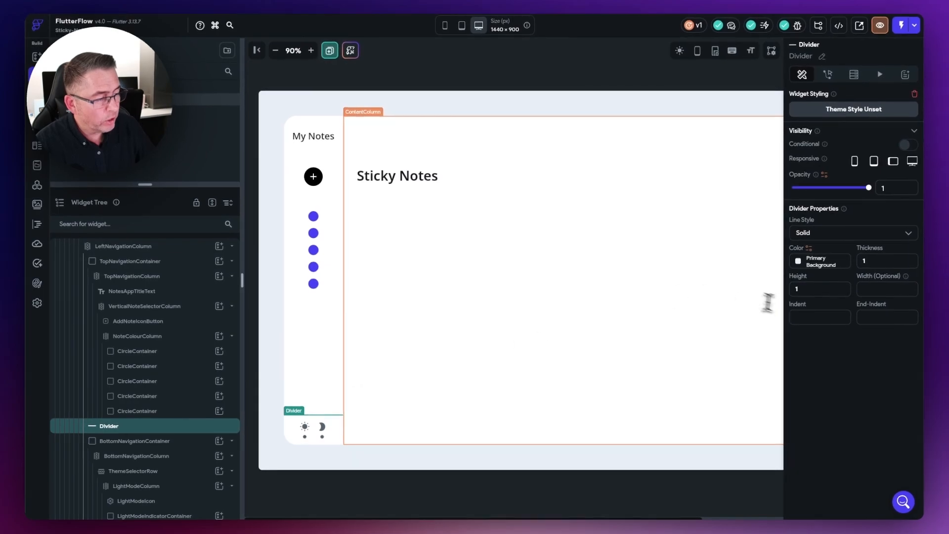
left_click(799, 315)
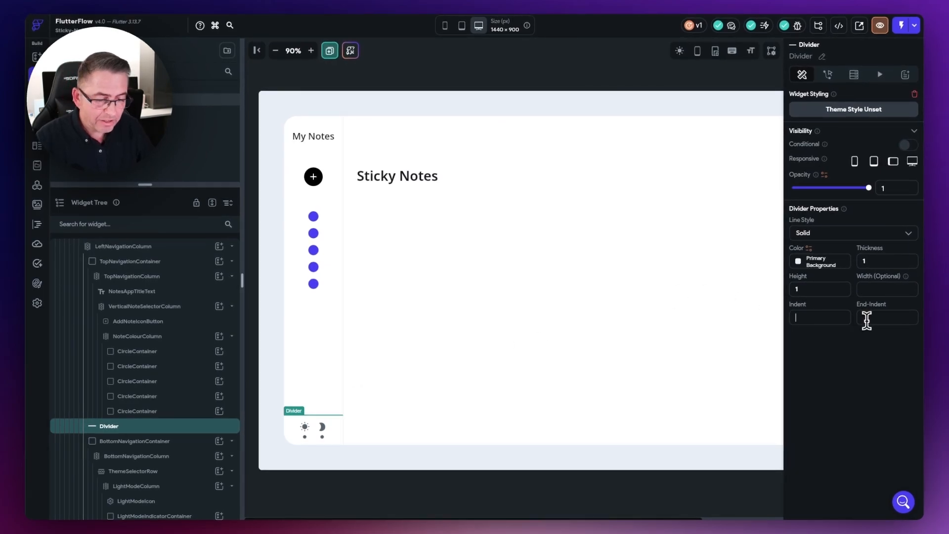
type("32")
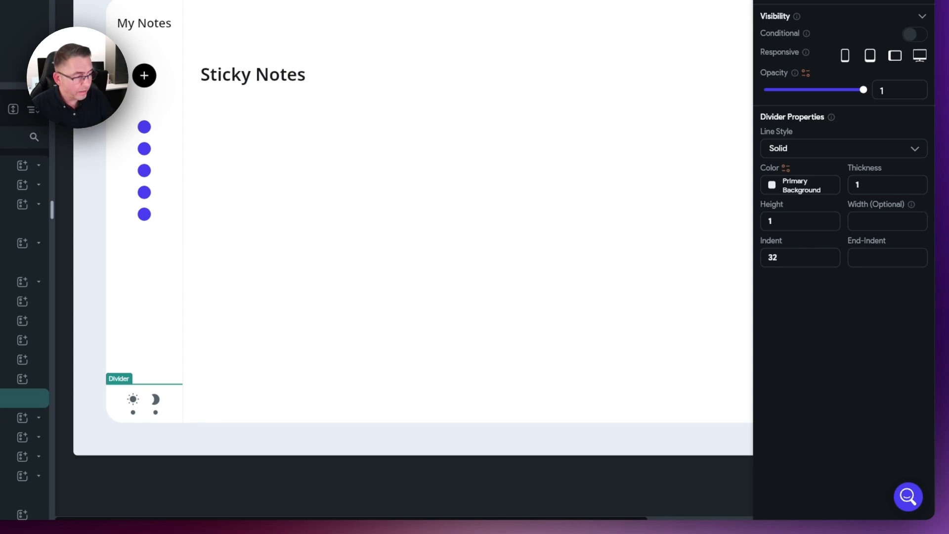
left_click(884, 258)
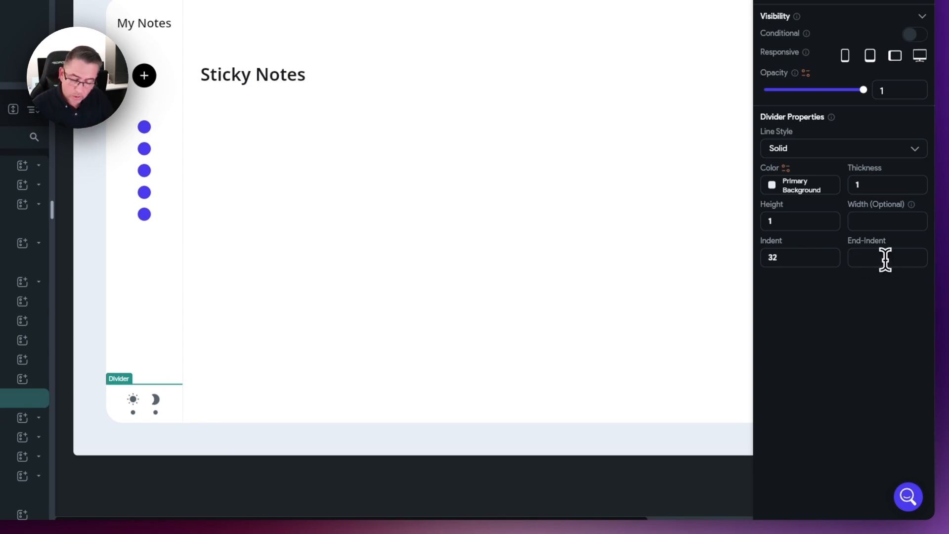
type("32")
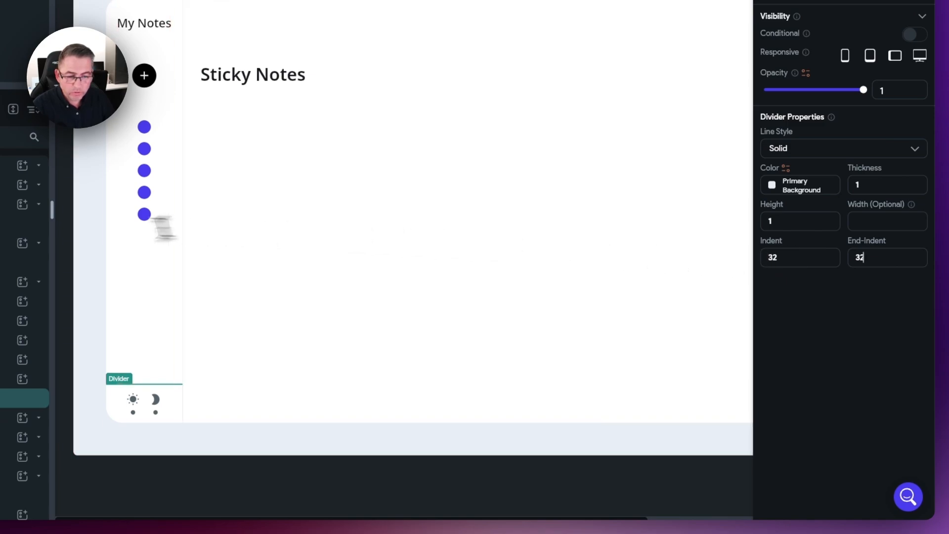
left_click(93, 243)
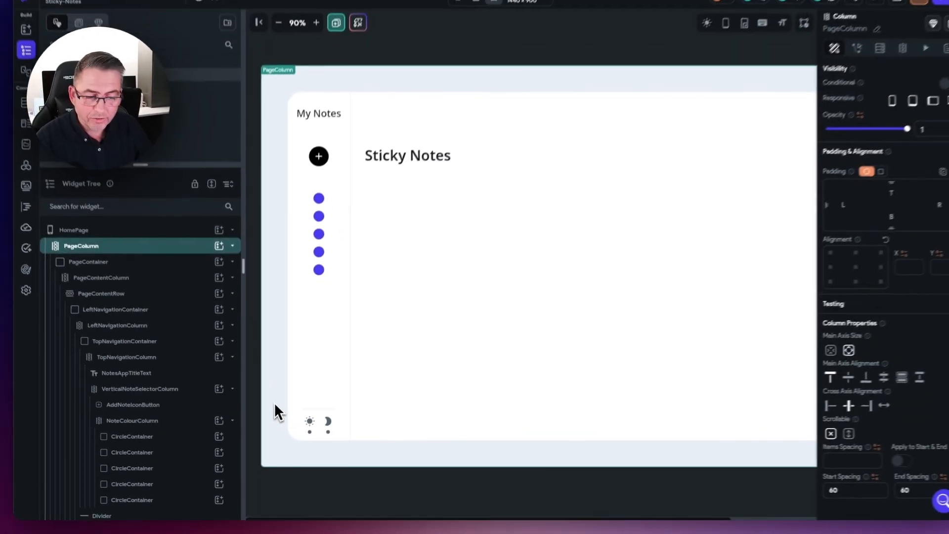
left_click(275, 404)
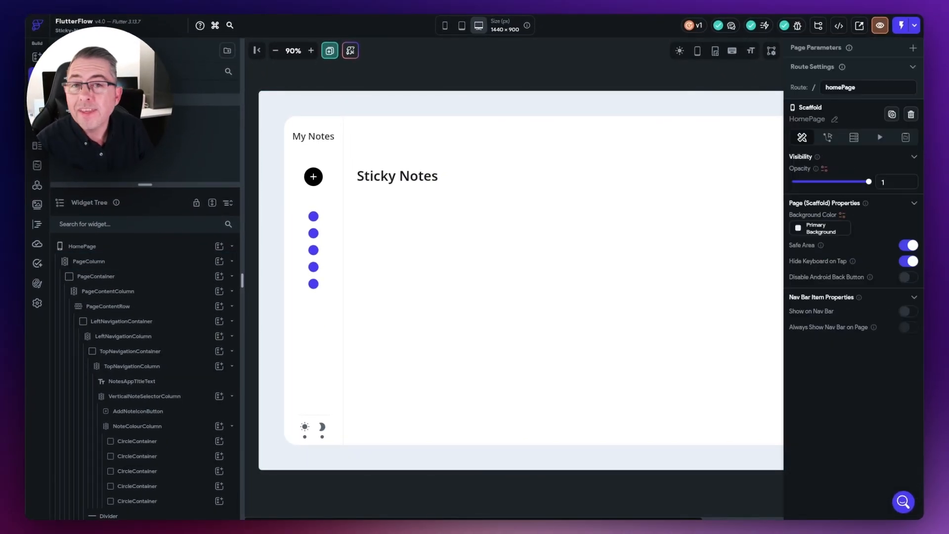